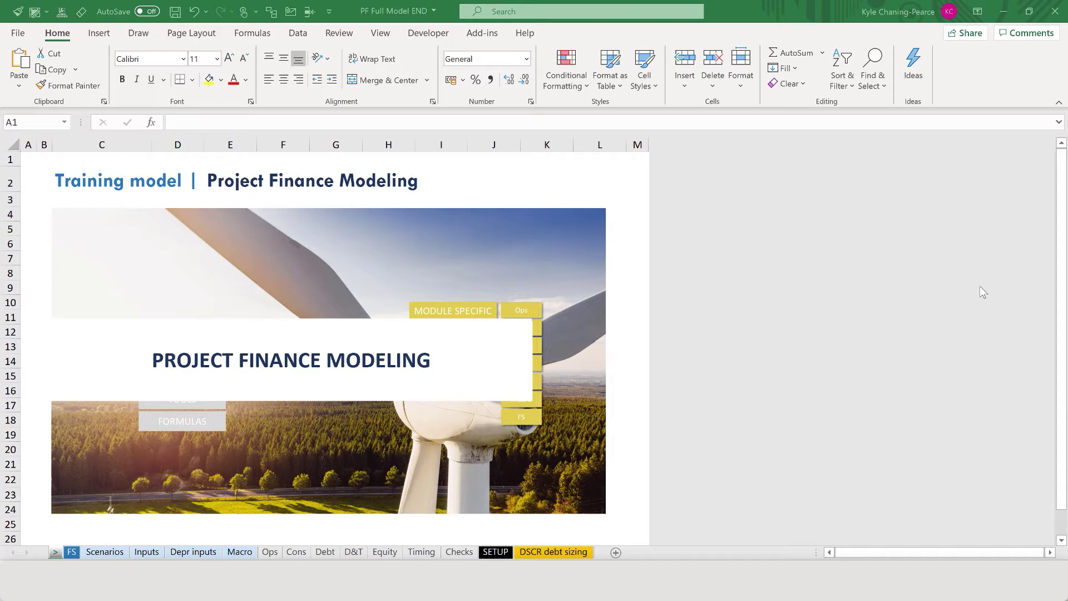
# On the Macro sheet, inspect the formulas in F13, F14, F8 and F6, tracing F6 to Cons.
pyautogui.click(241, 551)
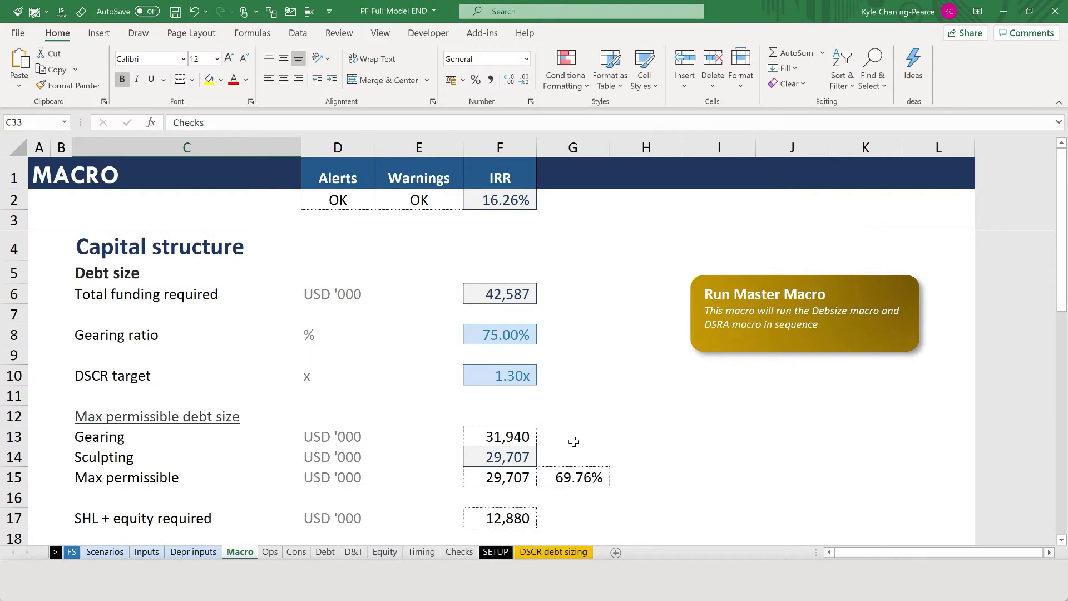
pyautogui.click(517, 437)
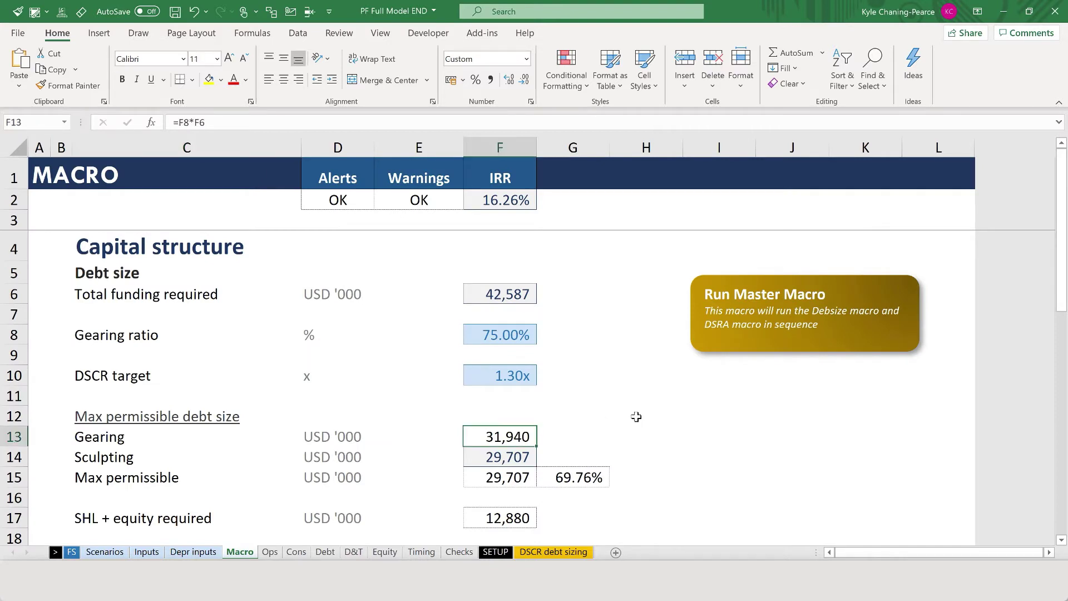
pyautogui.click(523, 457)
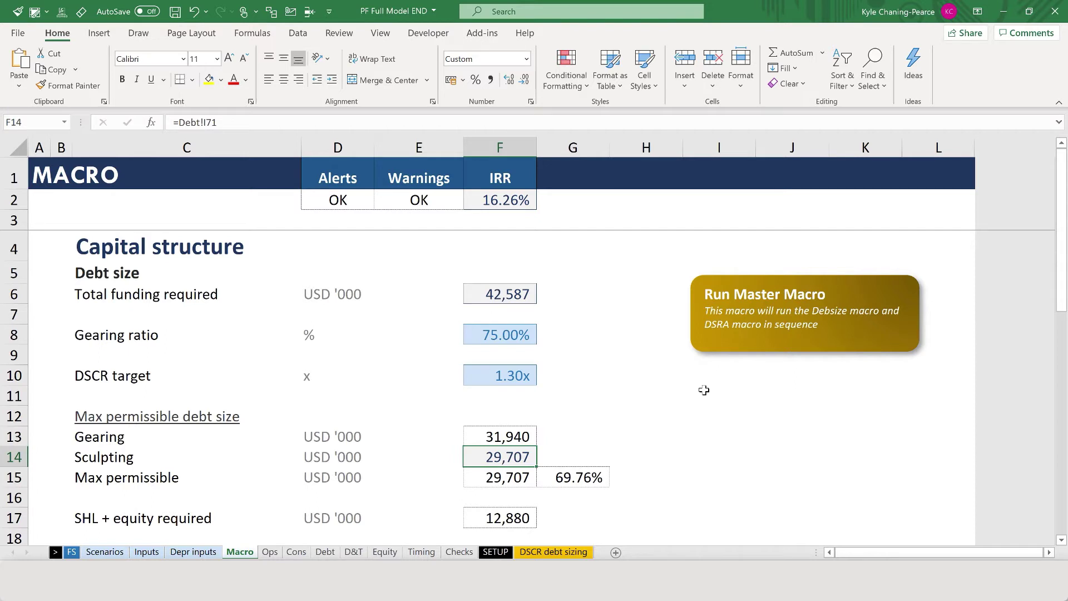
pyautogui.press('Up')
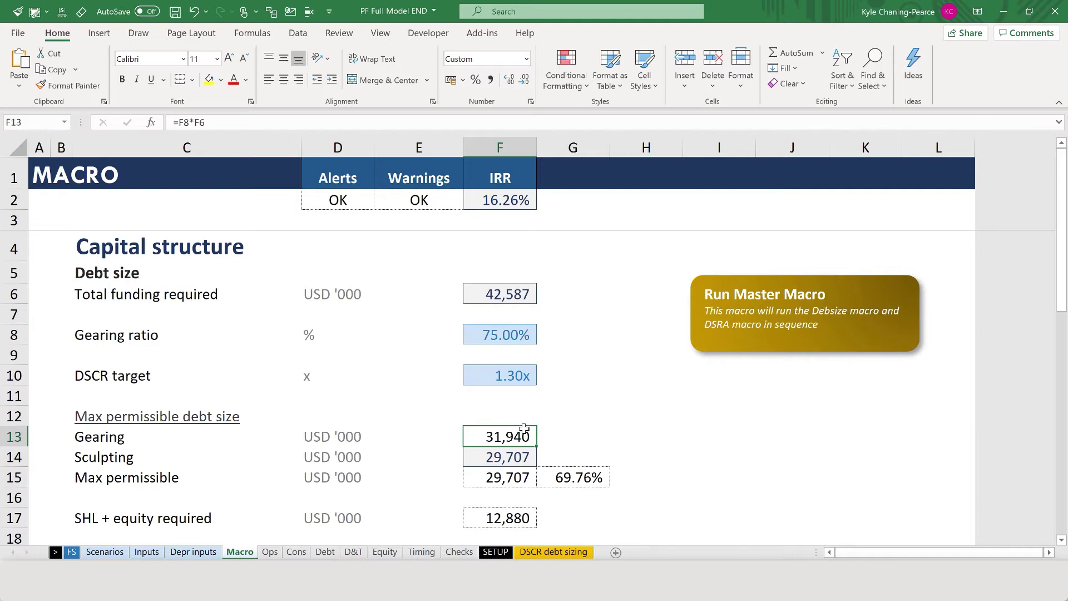
pyautogui.click(522, 332)
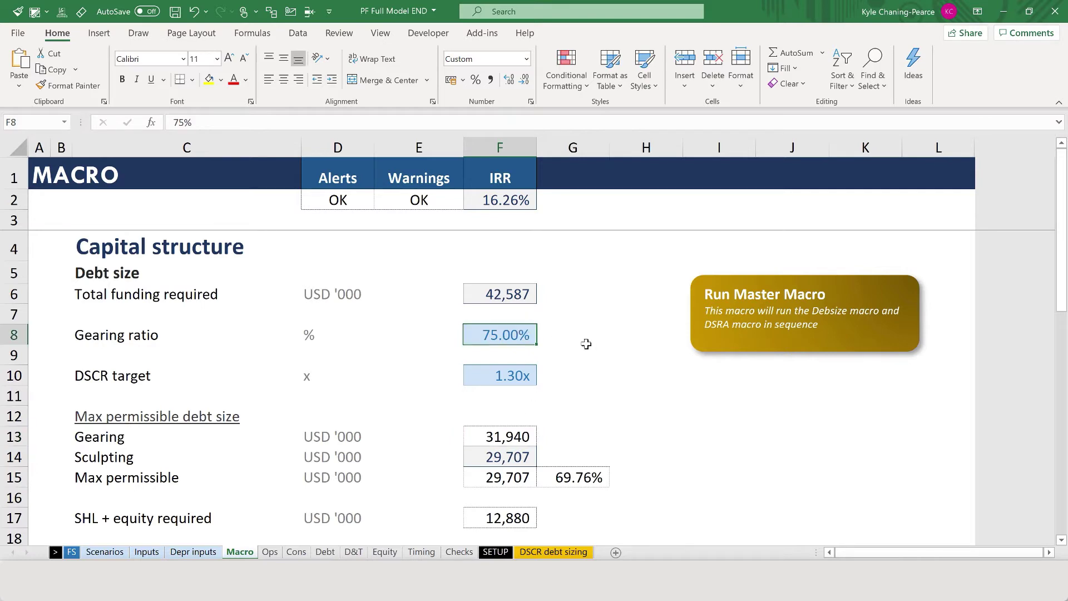
pyautogui.click(495, 293)
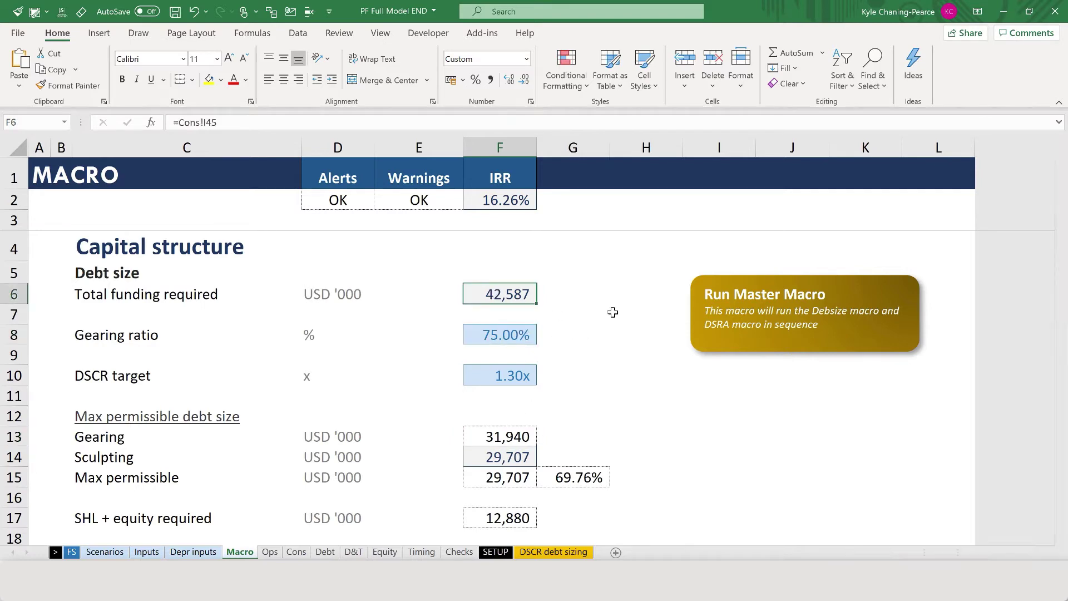
pyautogui.hotkey('ctrl', '[')
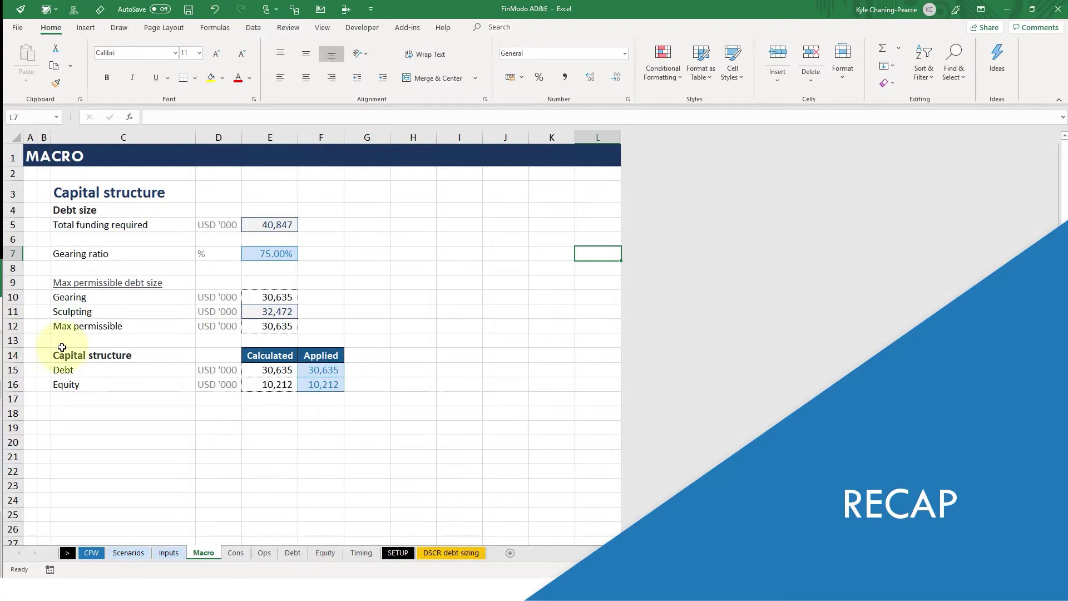
# Copy the calculated debt and equity in E15:E16 into Applied cells F15:F16 as values.
pyautogui.moveTo(64, 355); pyautogui.dragTo(336, 383)
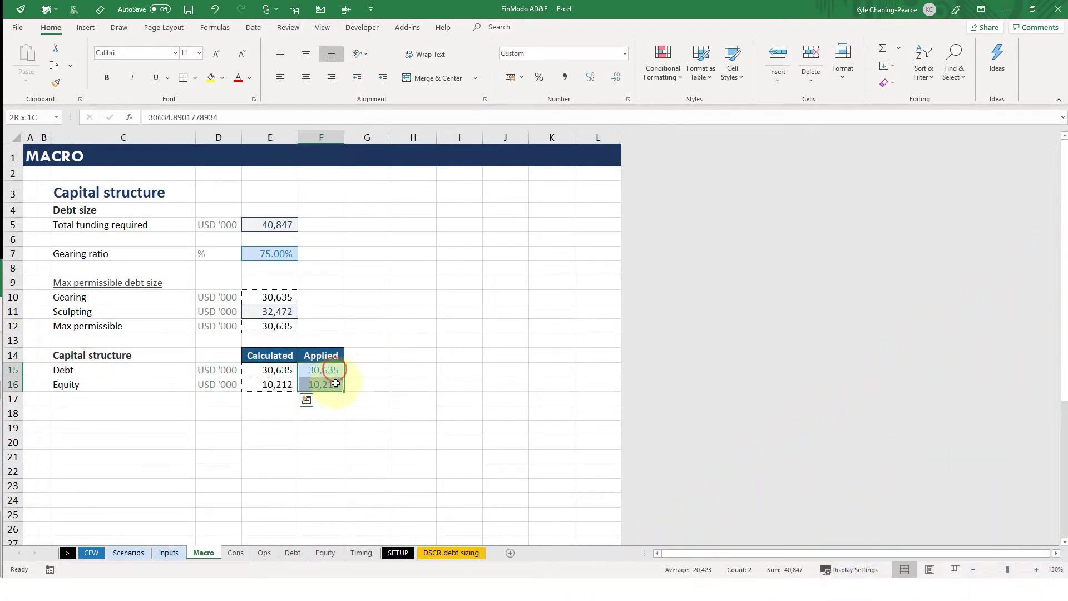
pyautogui.hotkey('alt', 'h')
pyautogui.press('v')
pyautogui.press('v')
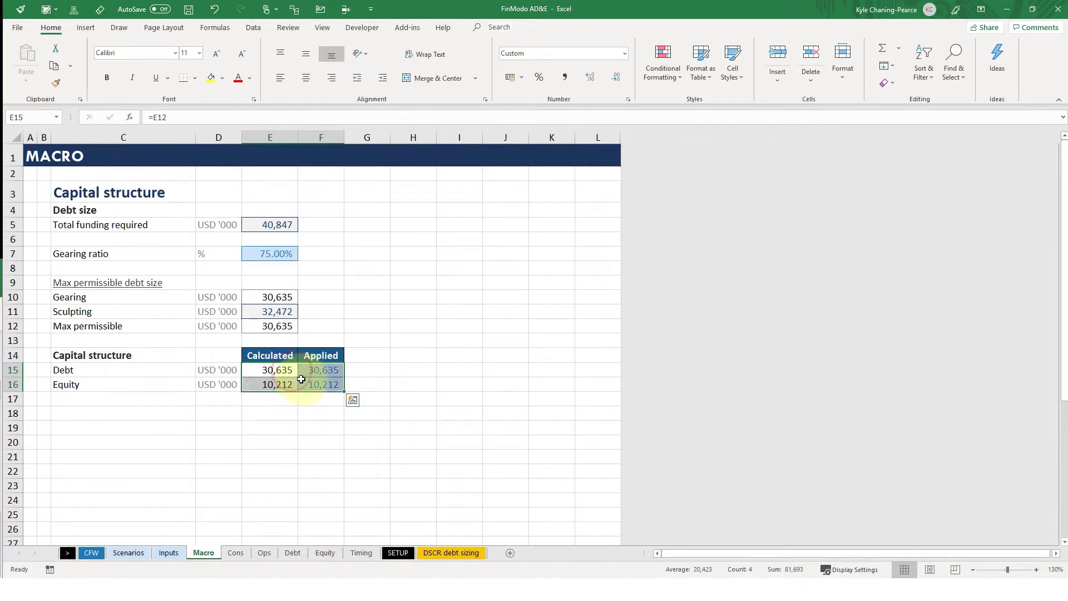
pyautogui.moveTo(315, 372); pyautogui.dragTo(334, 382)
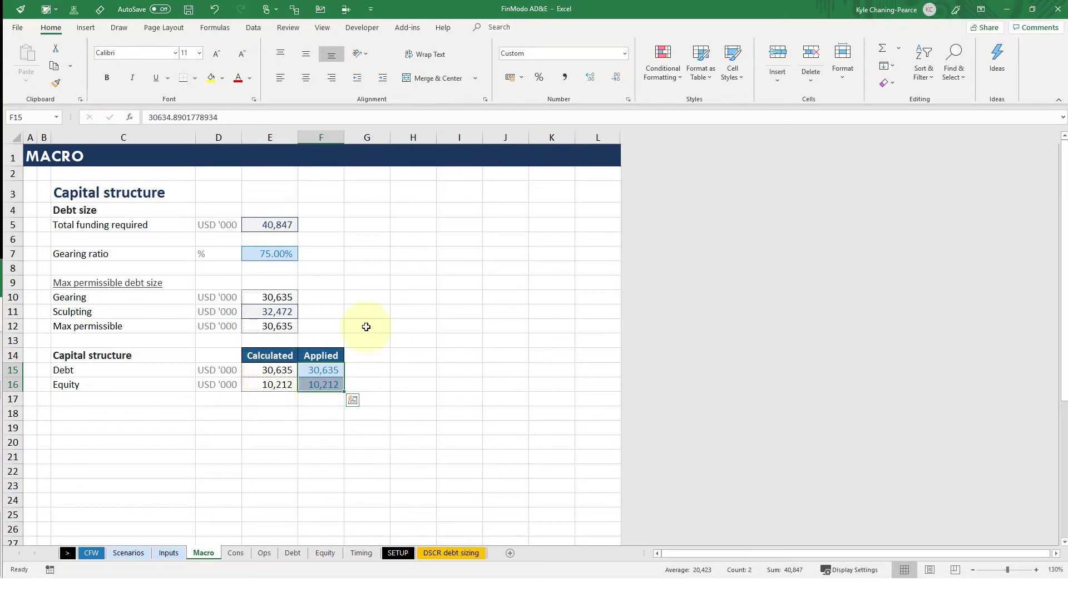
pyautogui.moveTo(270, 370); pyautogui.dragTo(307, 387)
pyautogui.click(313, 370)
# Select D24 and start a new recording via View > Macros > Record Macro.
pyautogui.press('Right')
pyautogui.press('Right')
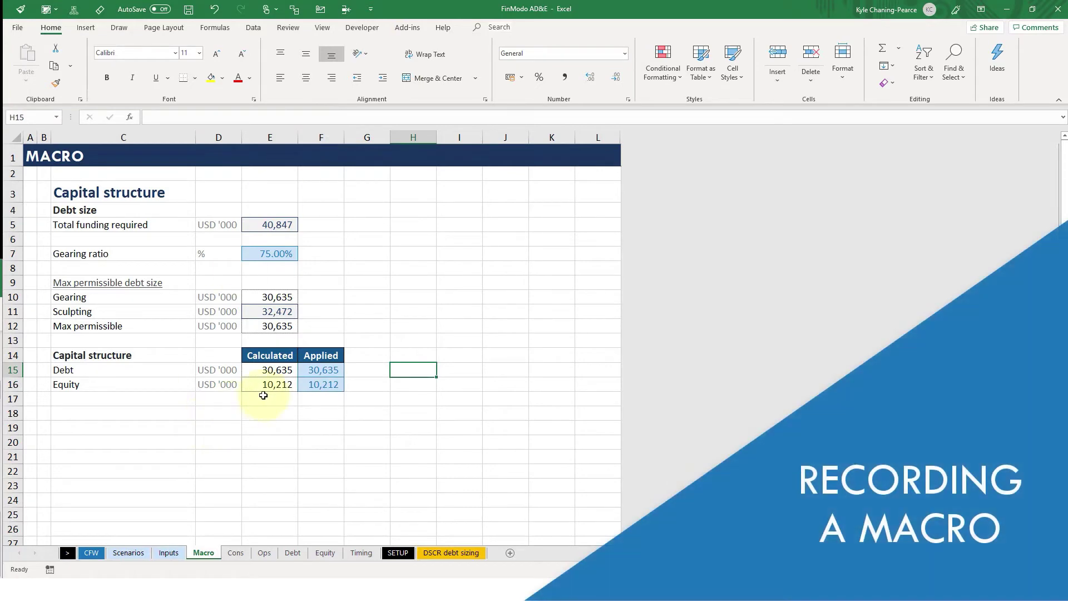
pyautogui.click(322, 27)
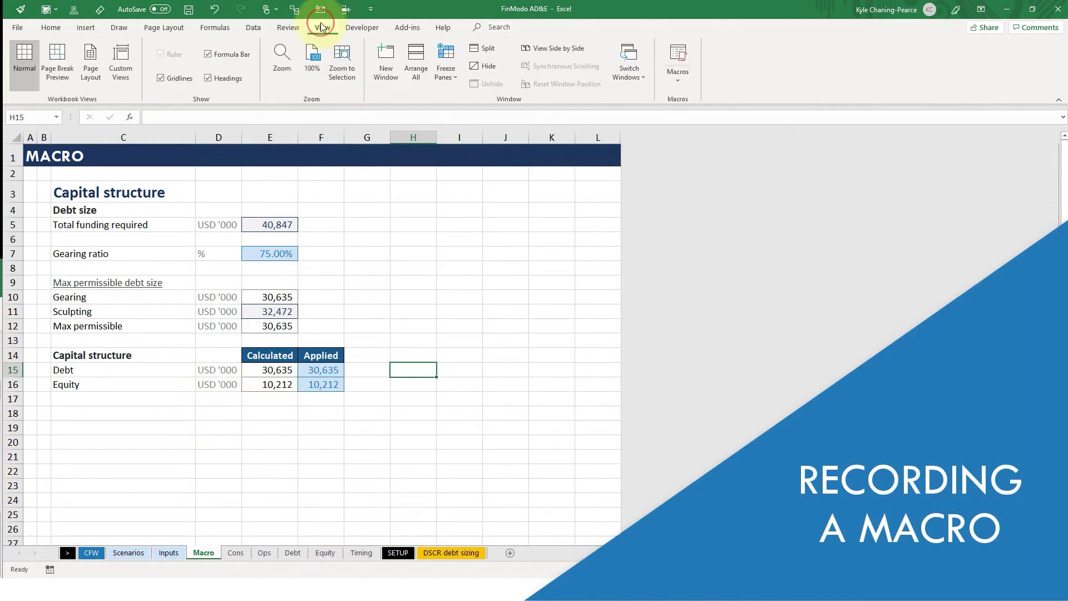
pyautogui.click(677, 64)
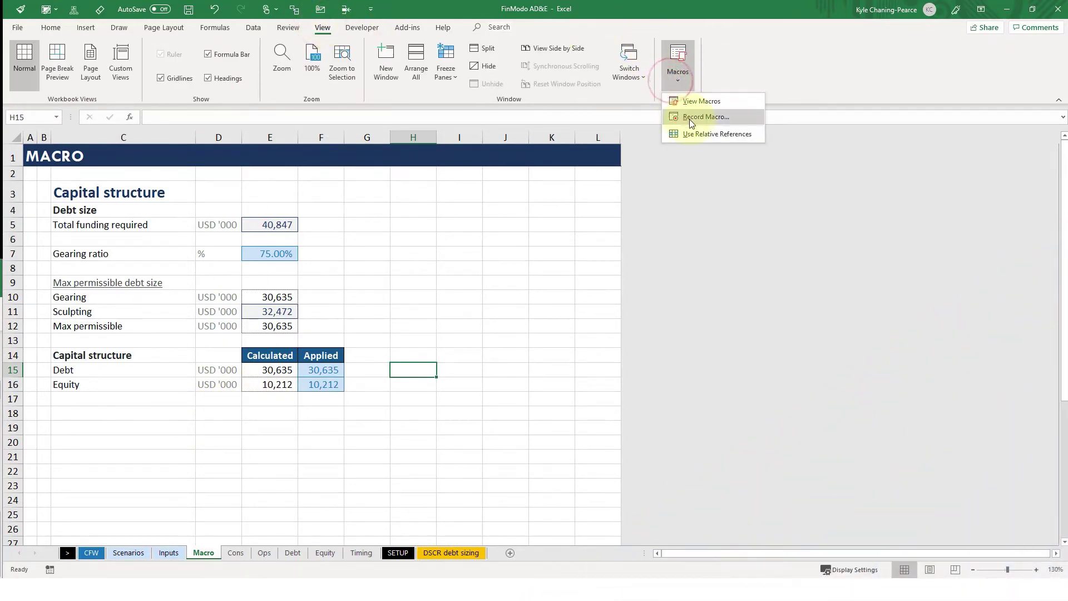
pyautogui.click(685, 115)
pyautogui.click(362, 28)
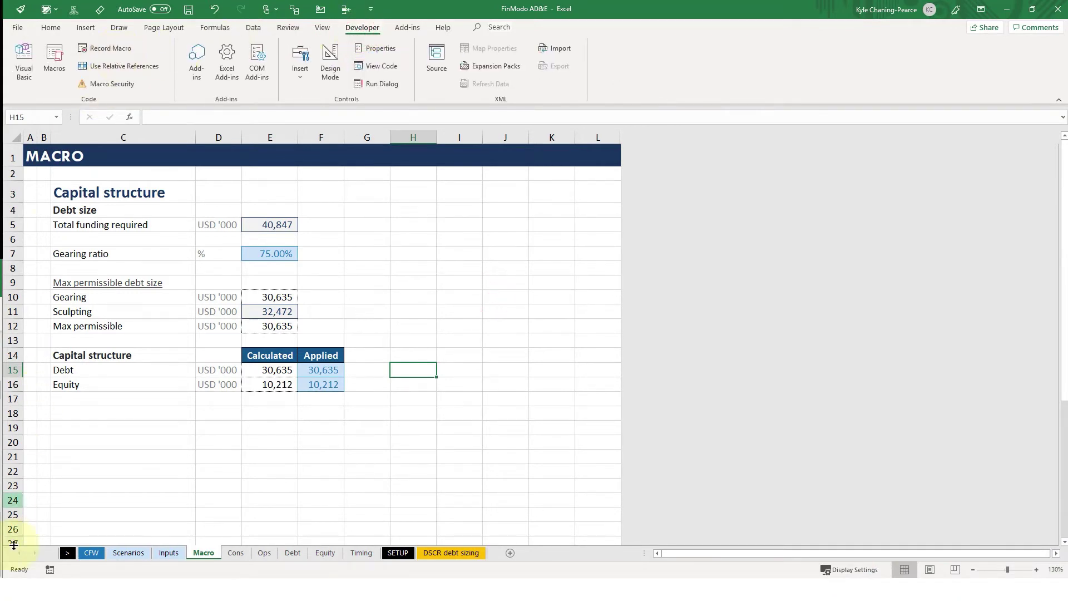
pyautogui.click(205, 503)
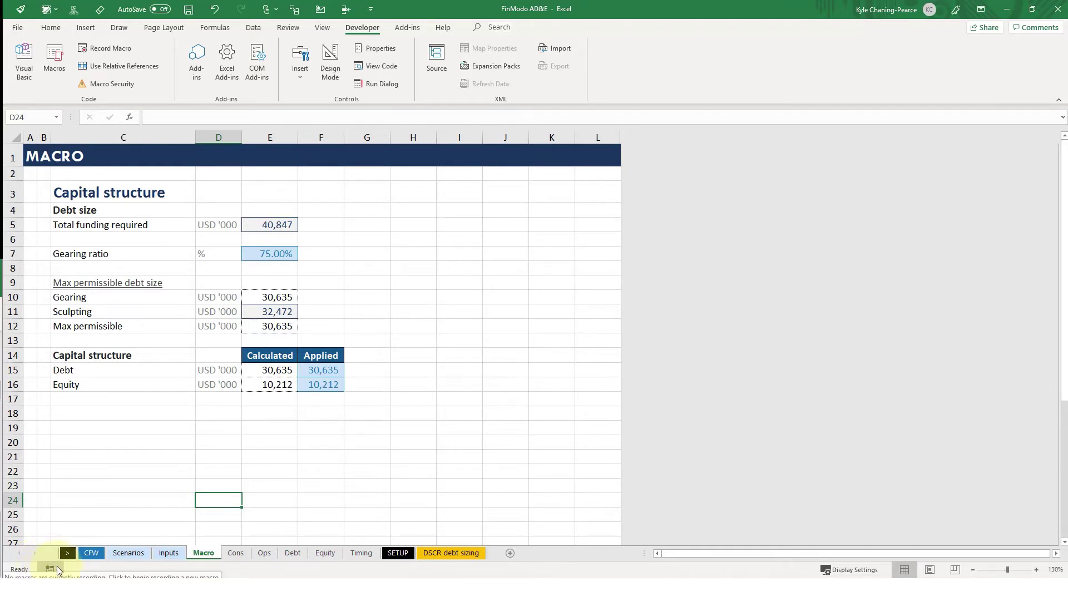
pyautogui.click(322, 28)
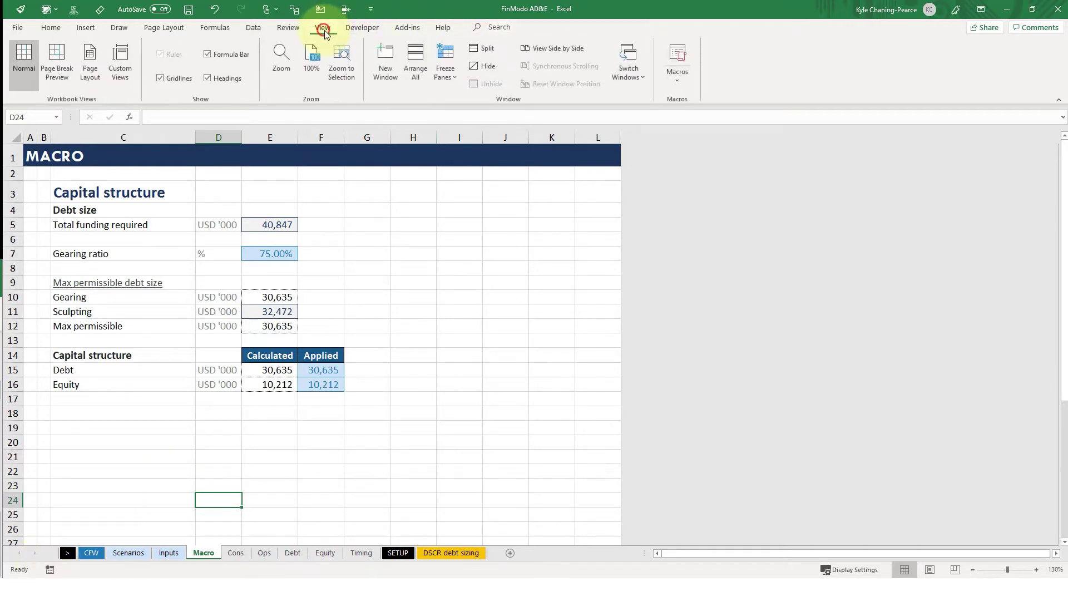
pyautogui.click(687, 83)
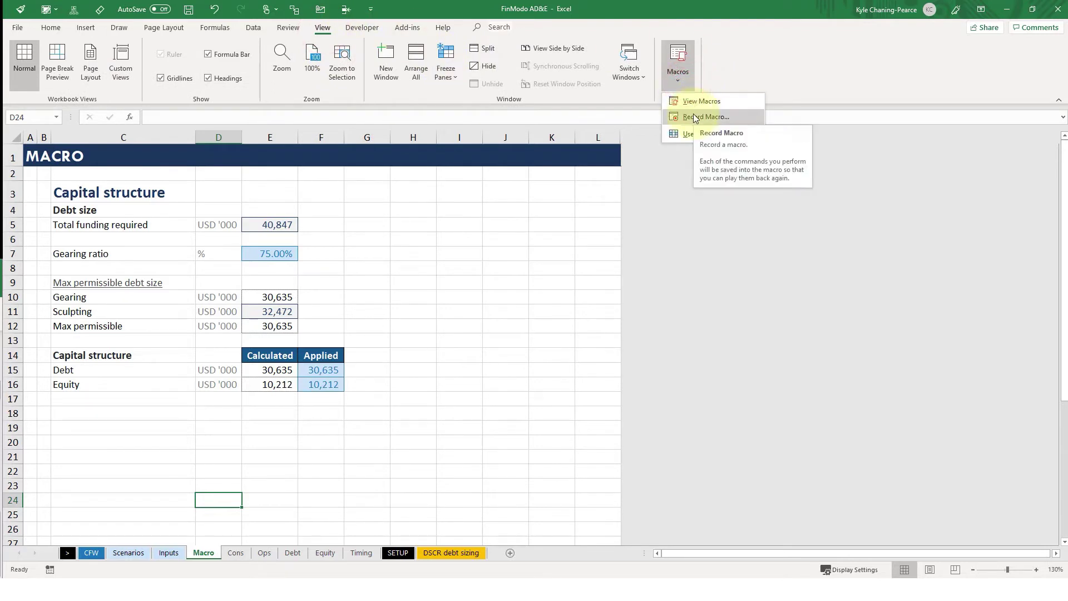
pyautogui.click(686, 117)
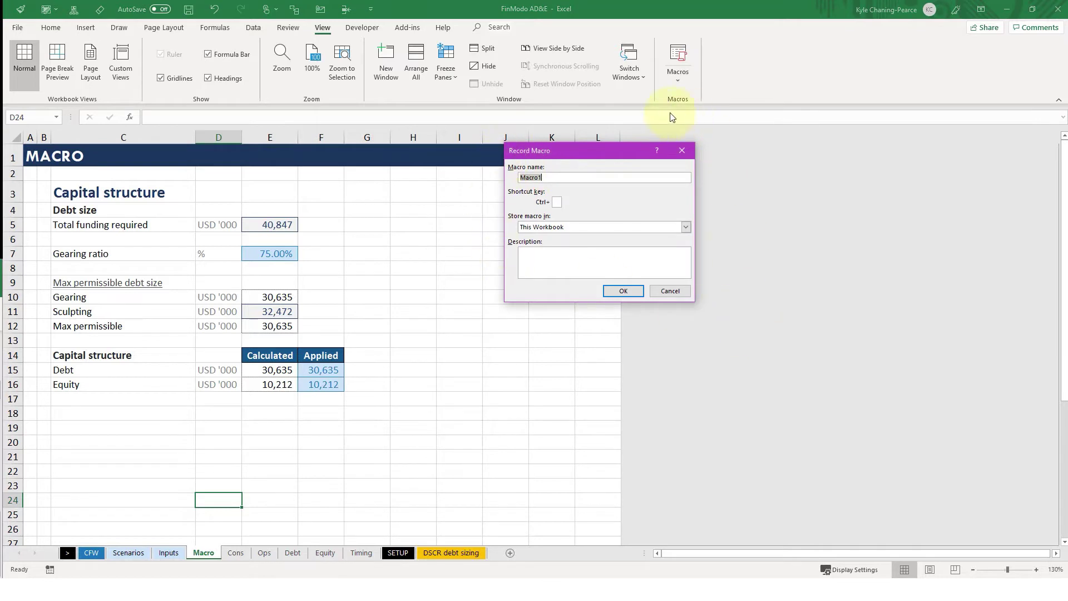
# Name the macro DebtSize with no shortcut and describe it as bridging the funding circularity.
pyautogui.click(559, 202)
pyautogui.write('DebtSize')
pyautogui.click(556, 203)
pyautogui.write('r')
pyautogui.press('BackSpace')
pyautogui.click(546, 262)
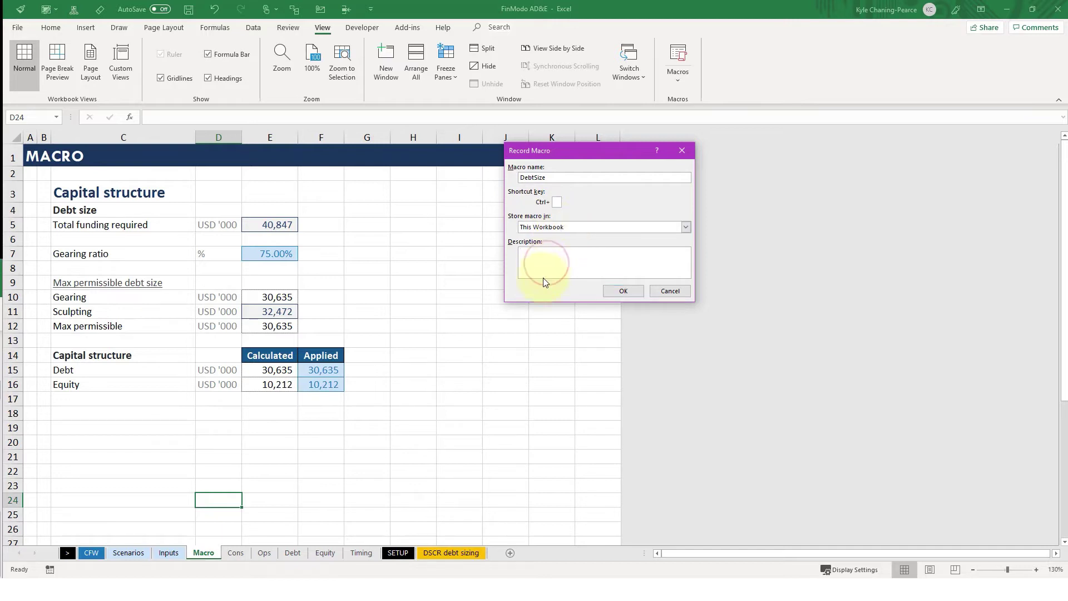
pyautogui.write('This macro breaks the funding cirulc')
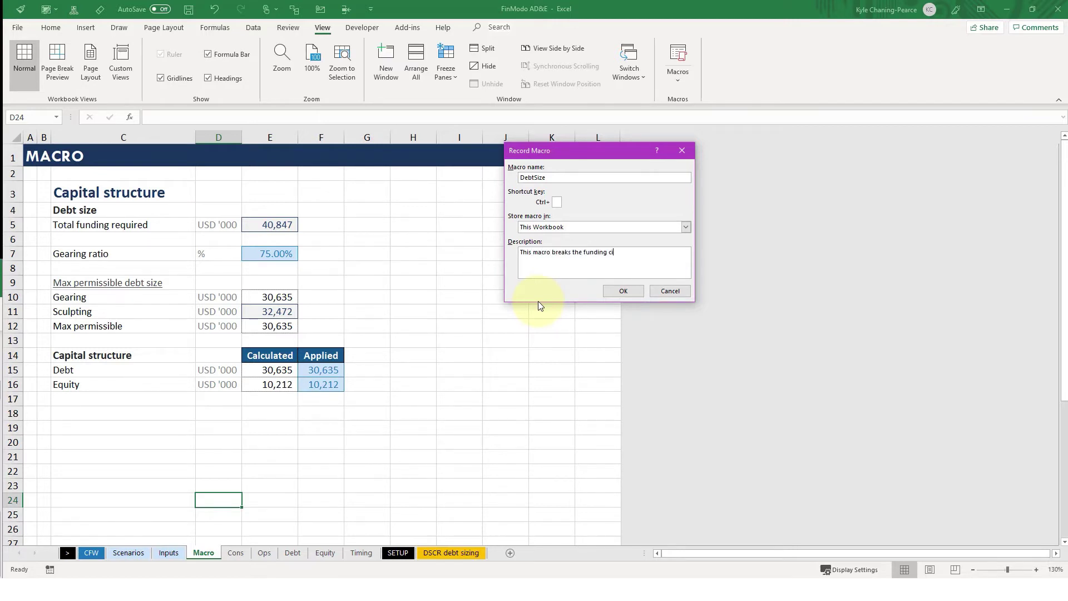
pyautogui.press('BackSpace')
pyautogui.press('BackSpace')
pyautogui.press('BackSpace')
pyautogui.press('BackSpace')
pyautogui.press('BackSpace')
pyautogui.press('BackSpace')
pyautogui.press('BackSpace')
pyautogui.press('BackSpace')
pyautogui.press('BackSpace')
pyautogui.press('BackSpace')
pyautogui.press('BackSpace')
pyautogui.press('BackSpace')
pyautogui.press('BackSpace')
pyautogui.press('BackSpace')
pyautogui.press('BackSpace')
pyautogui.press('BackSpace')
pyautogui.press('BackSpace')
pyautogui.press('BackSpace')
pyautogui.press('BackSpace')
pyautogui.press('BackSpace')
pyautogui.press('BackSpace')
pyautogui.press('BackSpace')
pyautogui.write('idges the funding circularity by copying the calculated')
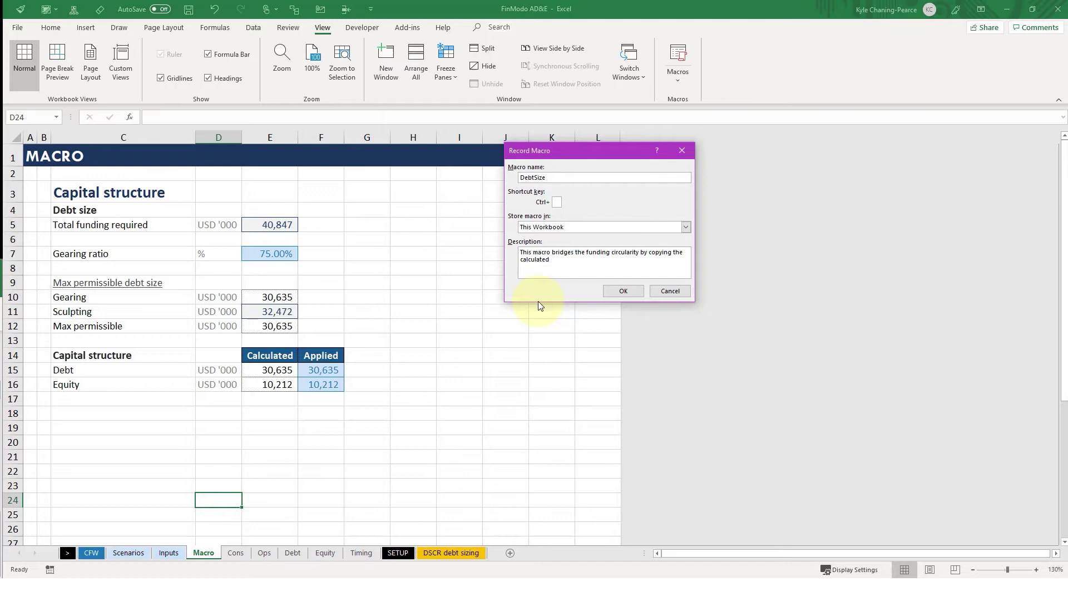
pyautogui.write(' debt and equity and pasting it in the applied cells')
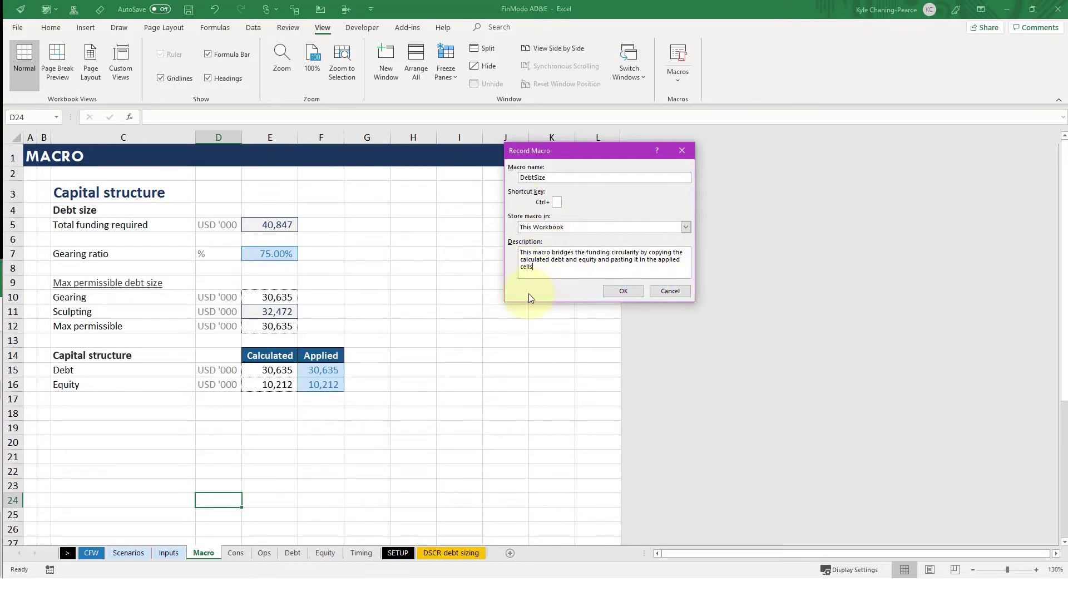
# Begin recording and copy the calculated debt and equity cells.
pyautogui.click(621, 295)
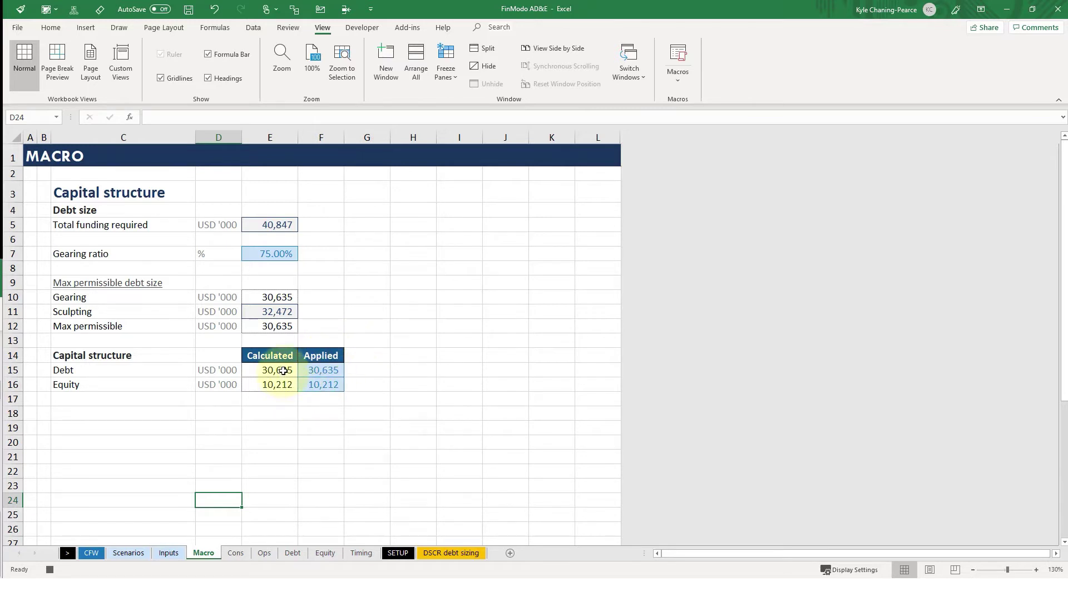
pyautogui.moveTo(281, 370); pyautogui.dragTo(279, 389)
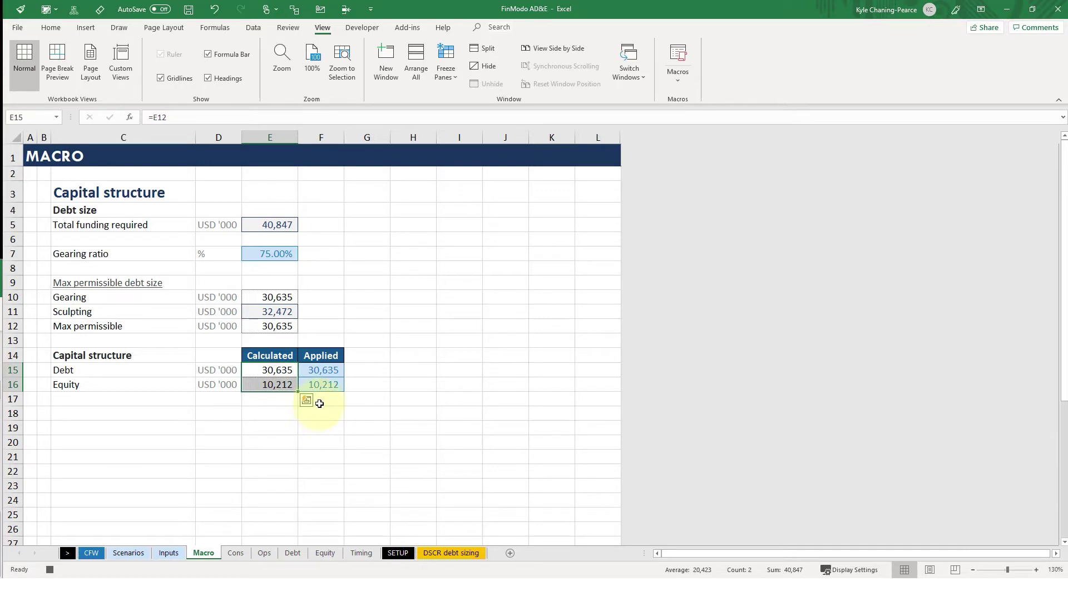
pyautogui.hotkey('ctrl', 'c')
# Paste them as values into the Applied cells, select H14, and stop recording.
pyautogui.moveTo(327, 371); pyautogui.dragTo(333, 385)
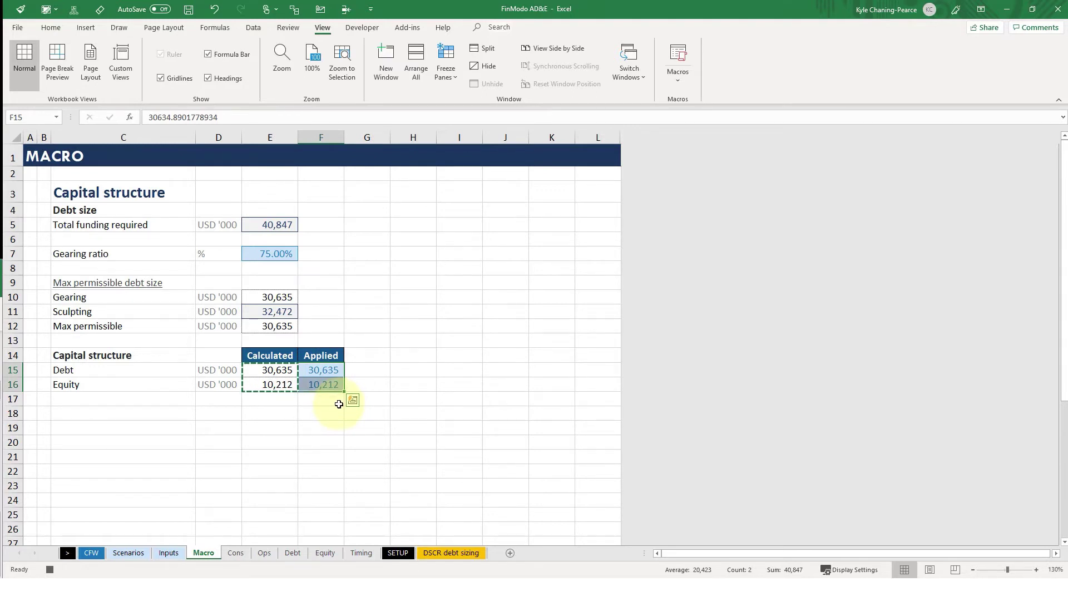
pyautogui.press('alt')
pyautogui.press('e')
pyautogui.press('s')
pyautogui.press('v')
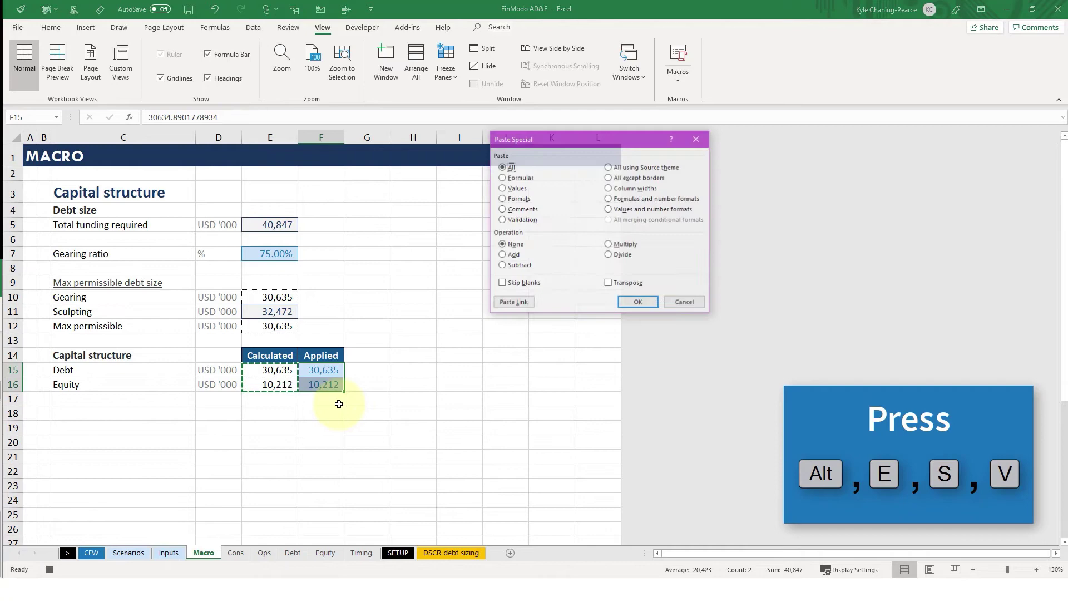
pyautogui.press('v')
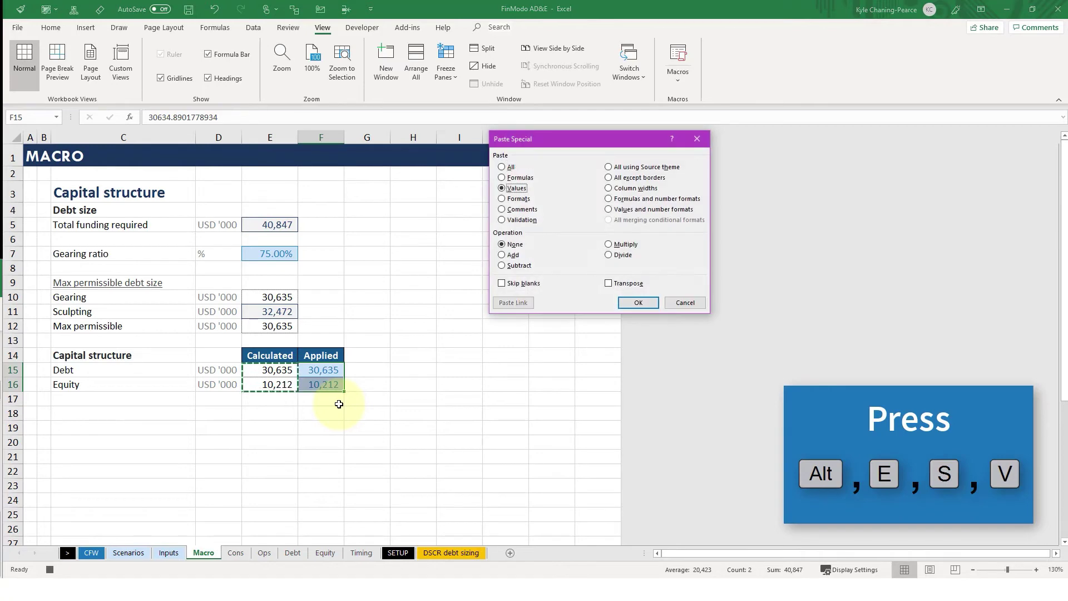
pyautogui.click(631, 308)
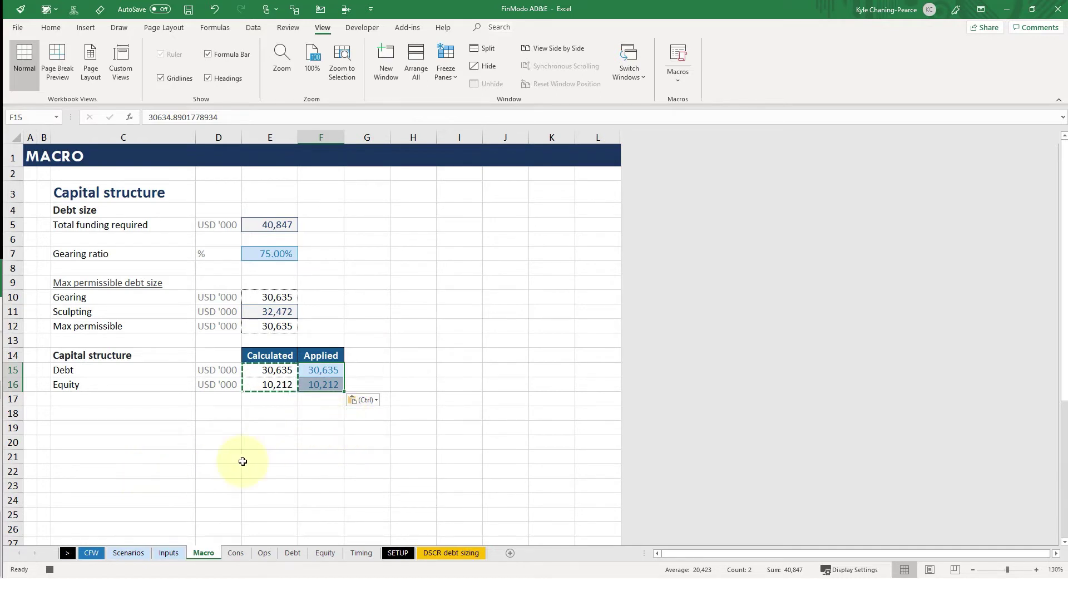
pyautogui.click(420, 355)
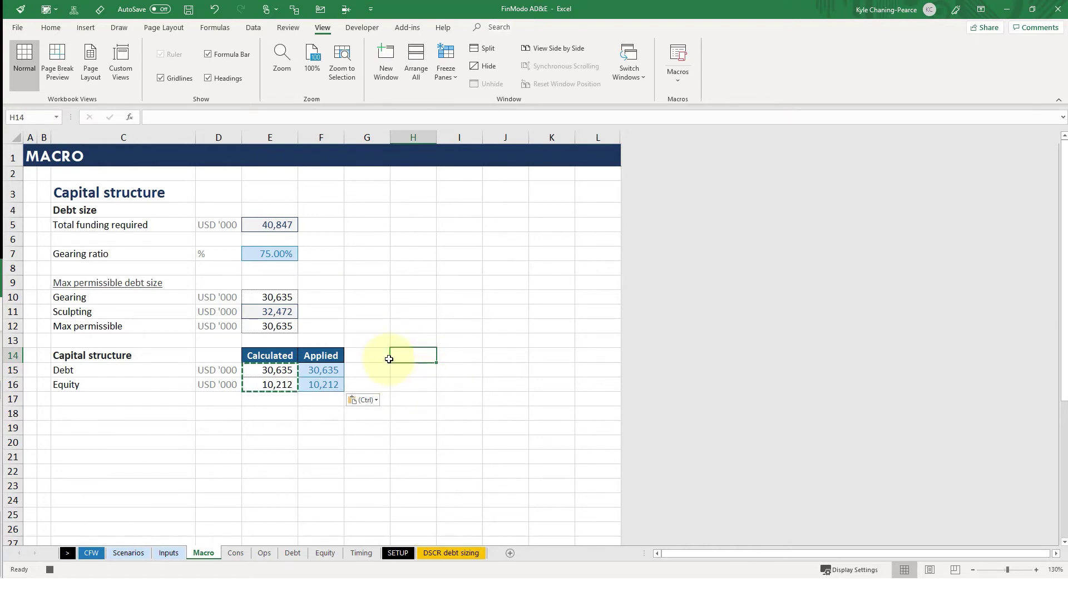
pyautogui.click(50, 569)
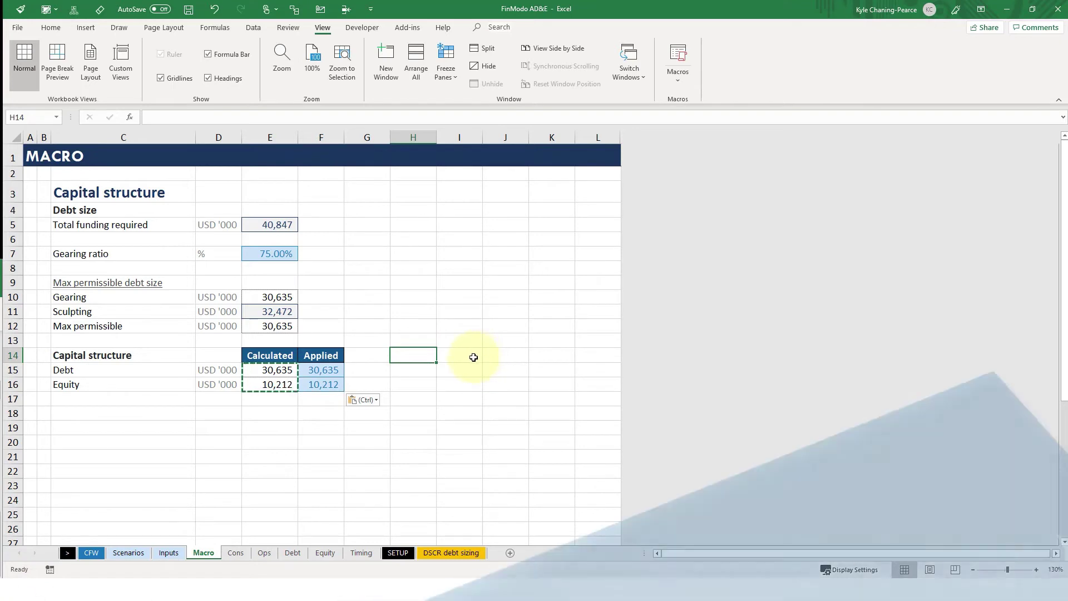
# Clear the copy marquee and check the Developer form controls without inserting one.
pyautogui.click(260, 427)
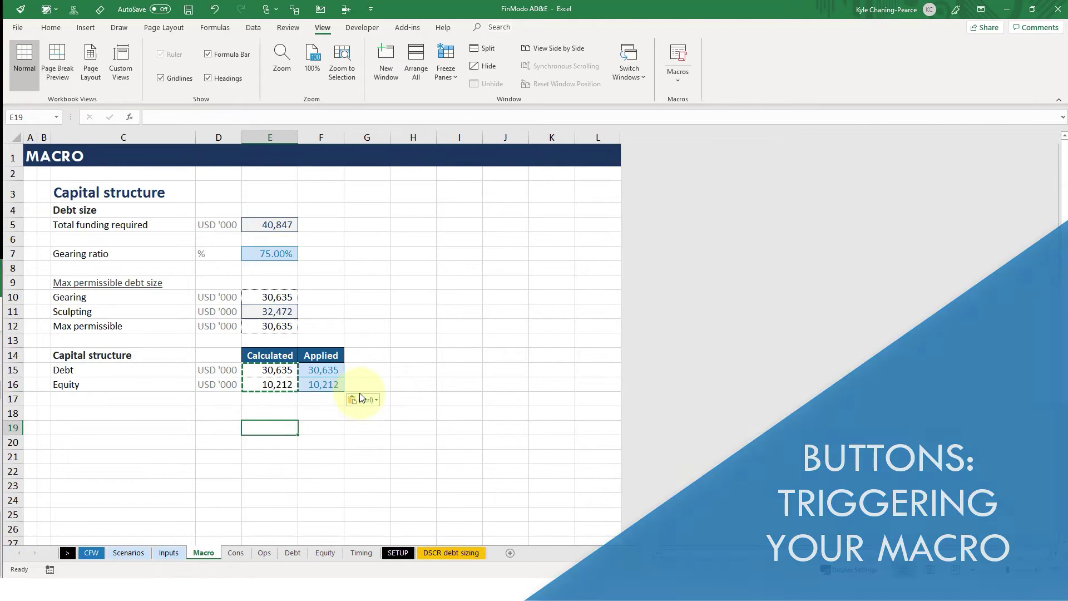
pyautogui.press('Escape')
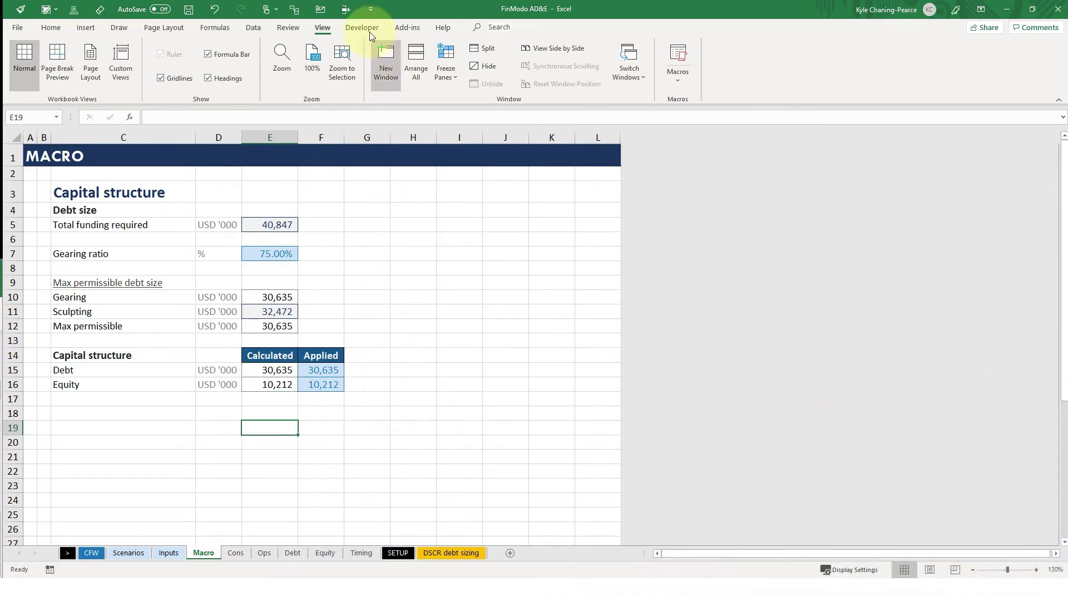
pyautogui.click(365, 30)
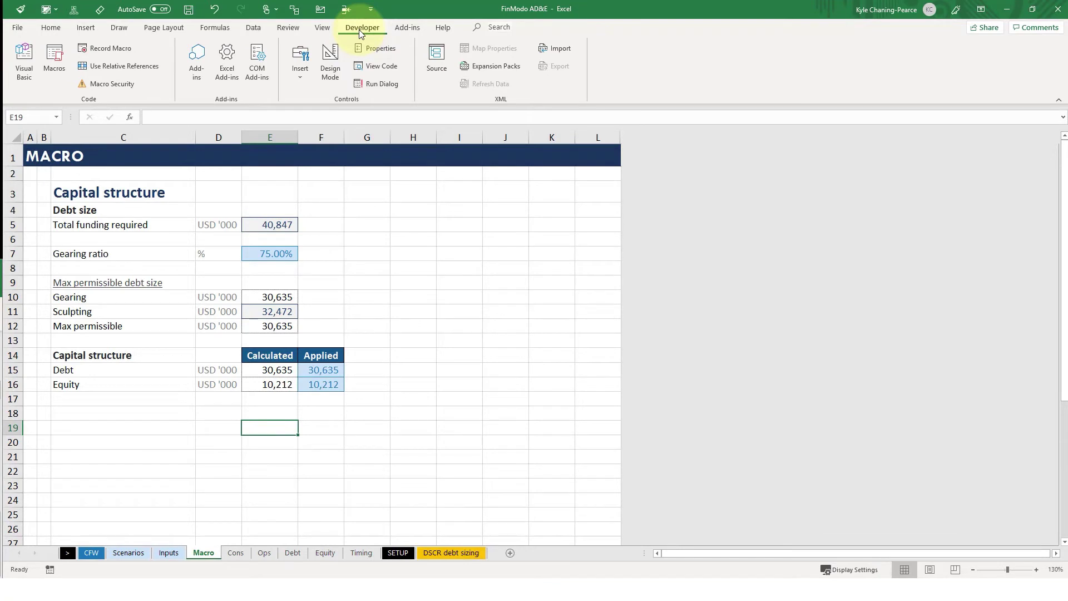
pyautogui.click(304, 72)
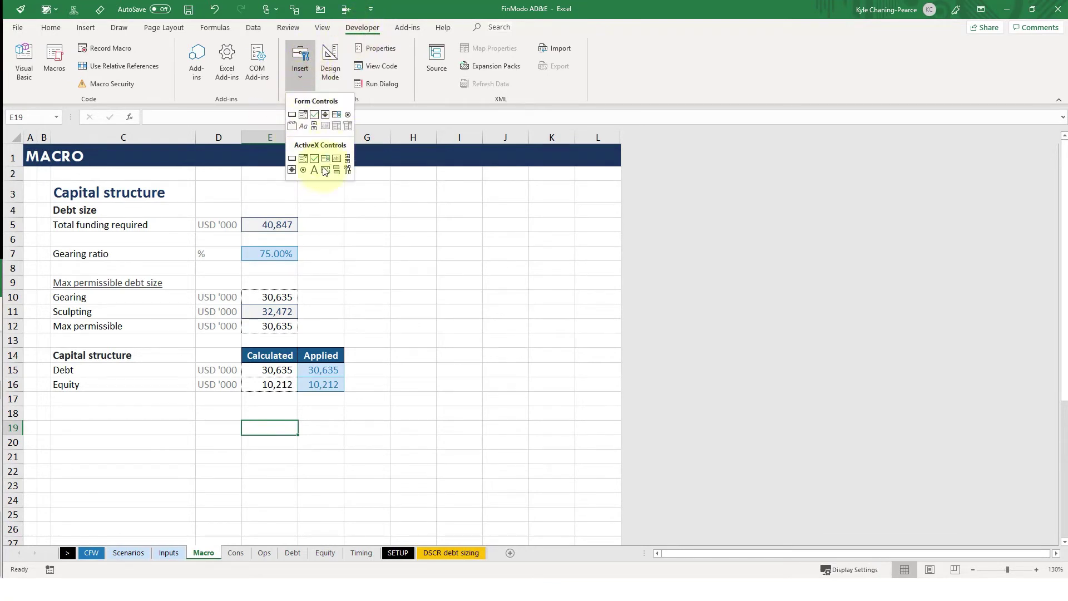
pyautogui.click(397, 342)
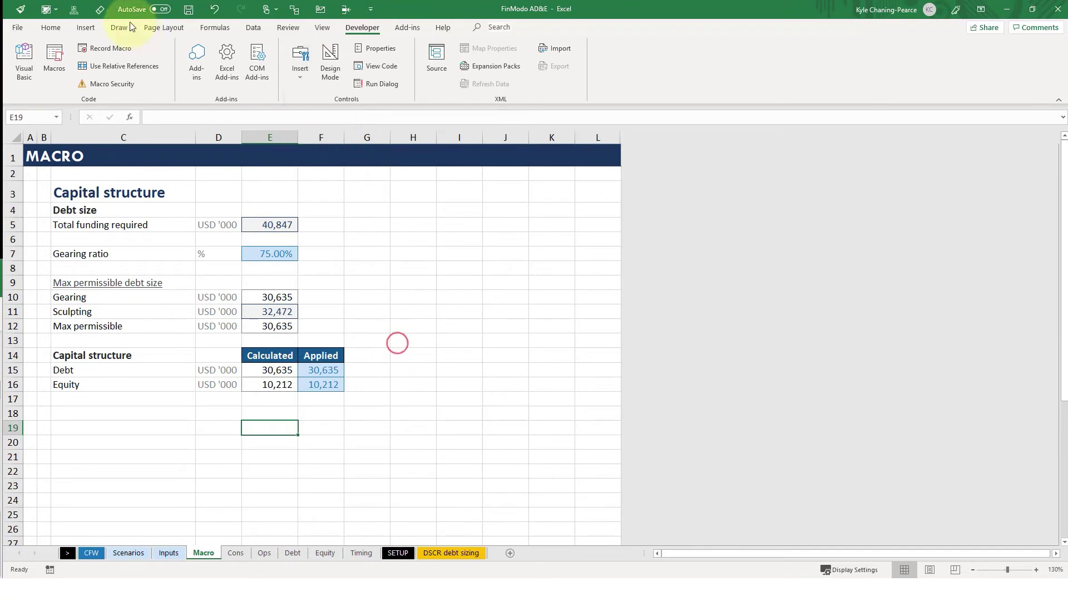
# Draw a rounded rectangle beside the Applied column as the macro button.
pyautogui.click(86, 29)
pyautogui.click(199, 67)
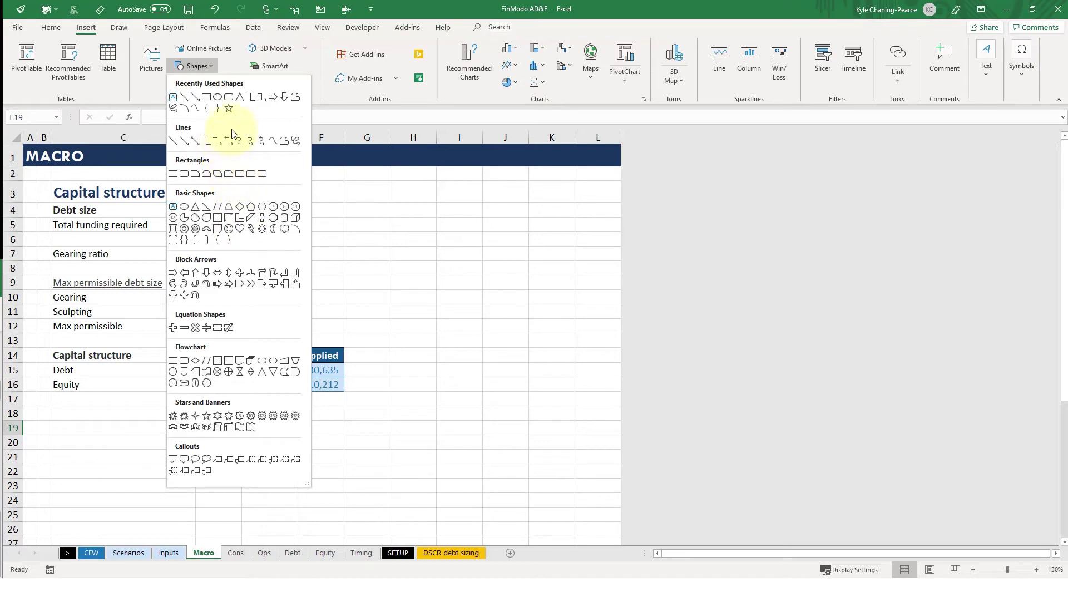
pyautogui.click(228, 100)
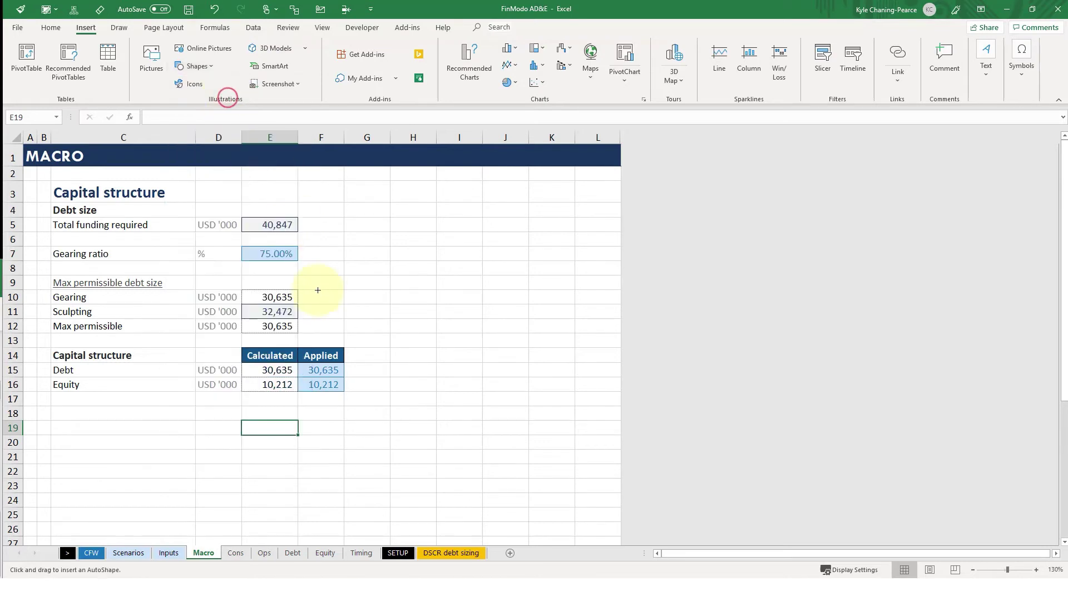
pyautogui.moveTo(376, 360)
pyautogui.mouseDown()
pyautogui.moveTo(503, 410)
pyautogui.moveTo(493, 409)
pyautogui.mouseUp()
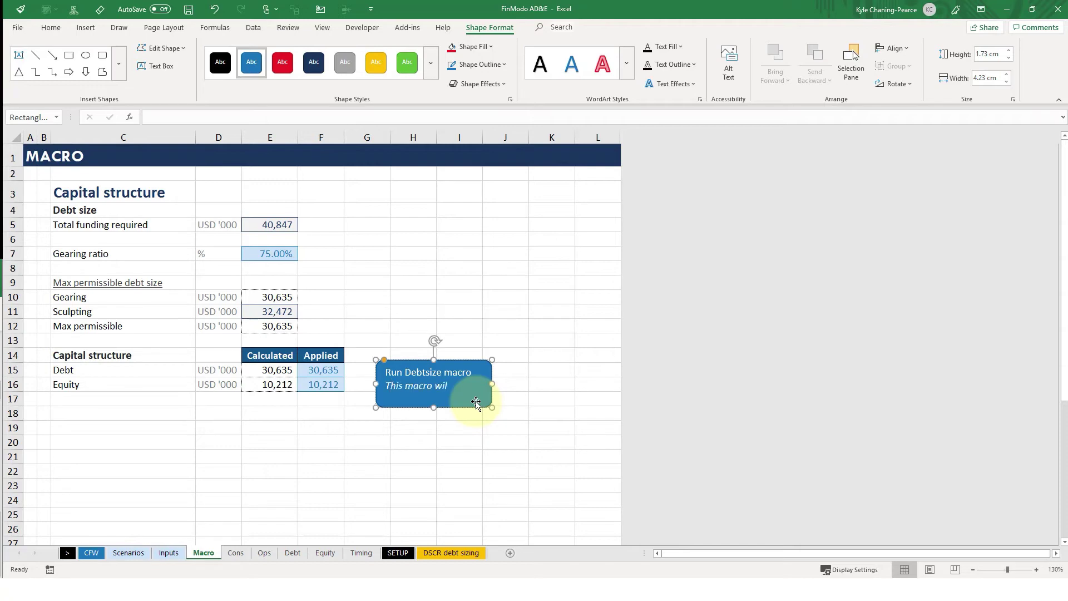
# Type the button's title and description, then resize the shape to fit the text.
pyautogui.write('se debt size - by')
pyautogui.moveTo(492, 407)
pyautogui.mouseDown()
pyautogui.moveTo(534, 474)
pyautogui.moveTo(504, 416)
pyautogui.mouseUp()
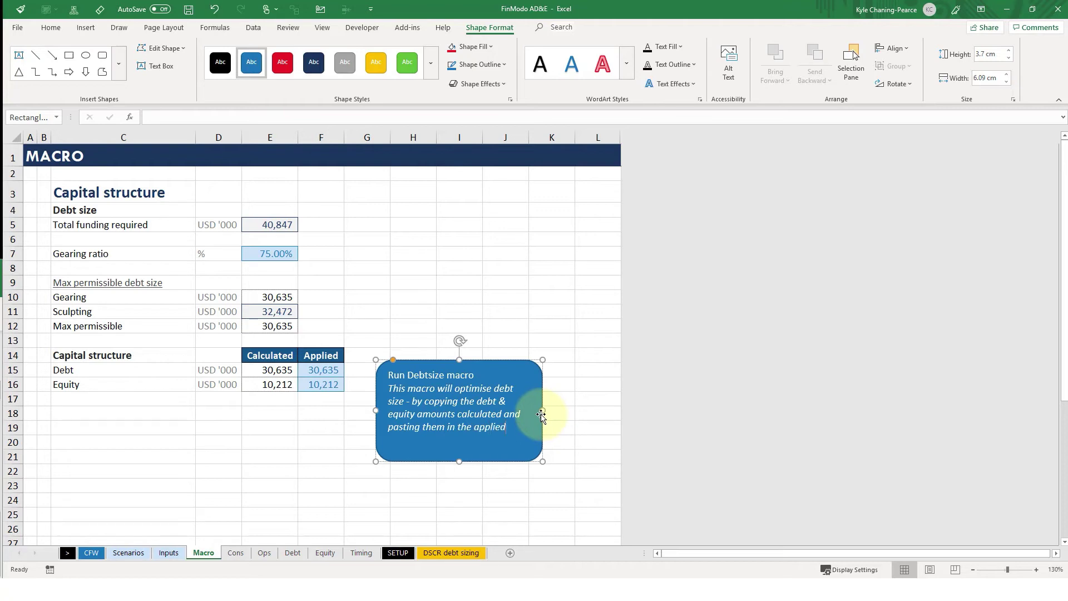
pyautogui.moveTo(544, 461); pyautogui.dragTo(382, 387)
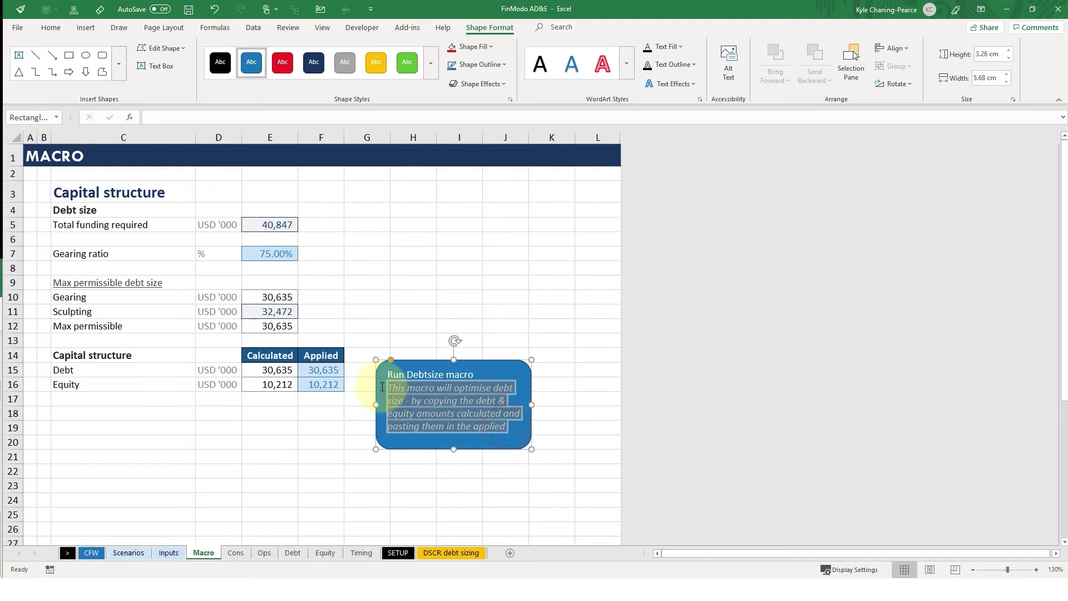
# Set the description text to 8 pt, select the title, and trim the shape to fit.
pyautogui.click(49, 28)
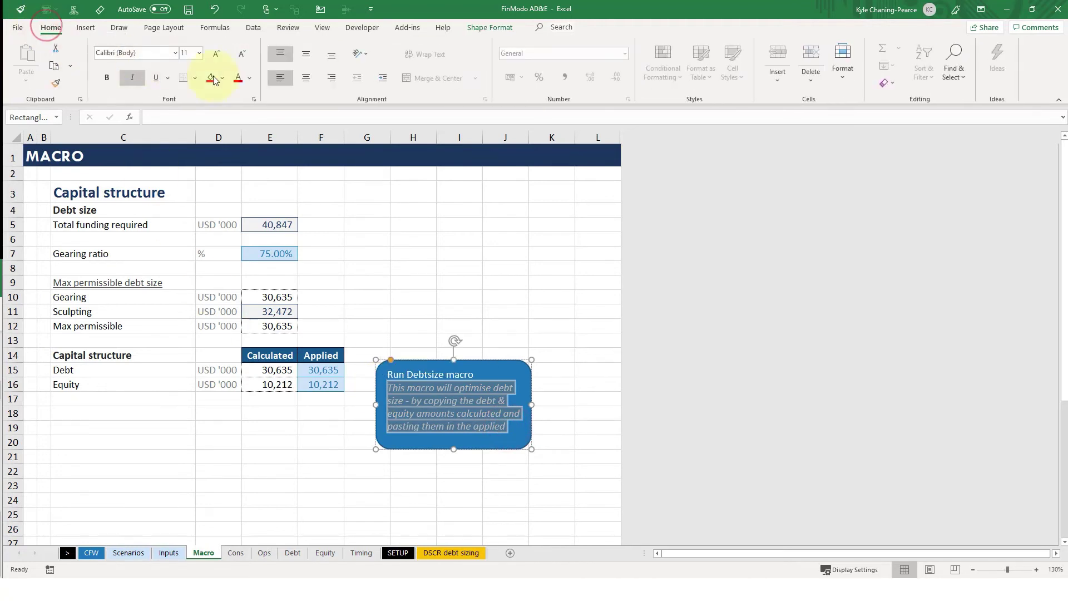
pyautogui.click(188, 53)
pyautogui.write('7')
pyautogui.press('Return')
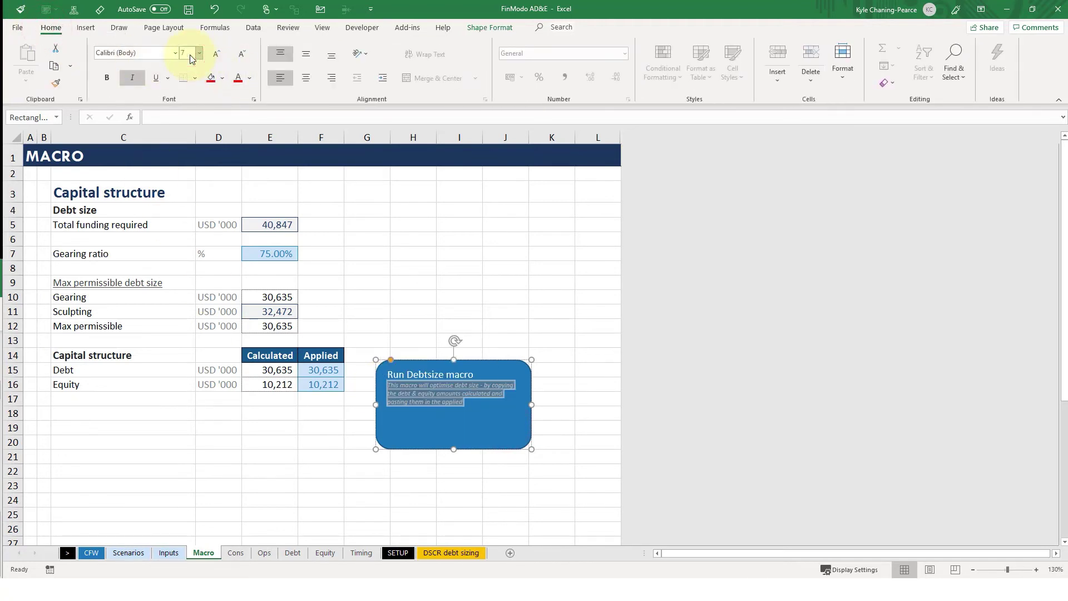
pyautogui.click(190, 55)
pyautogui.write('8')
pyautogui.press('Return')
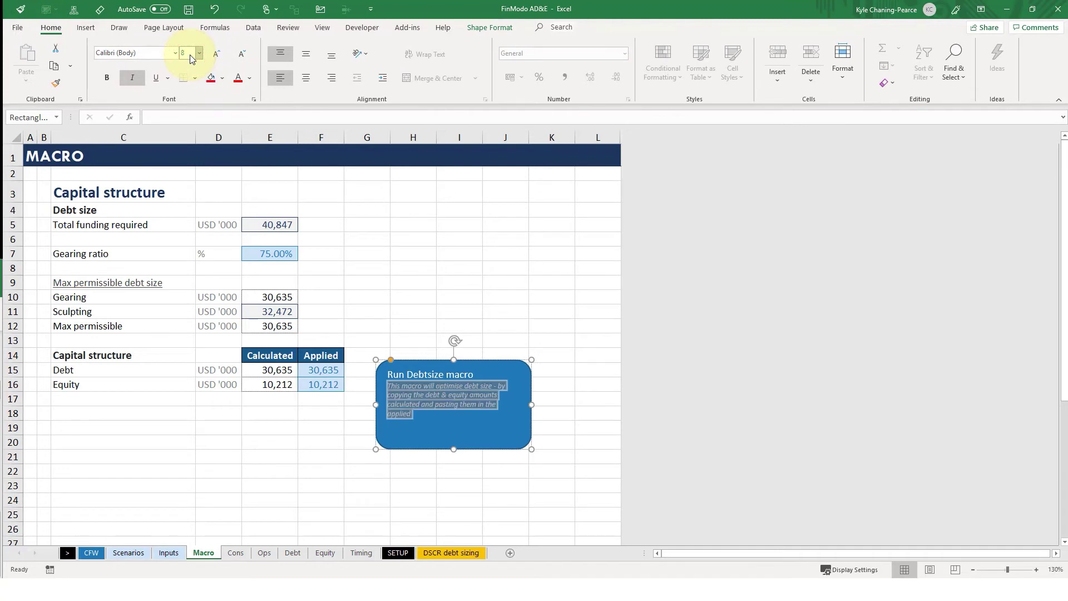
pyautogui.moveTo(478, 374); pyautogui.dragTo(391, 367)
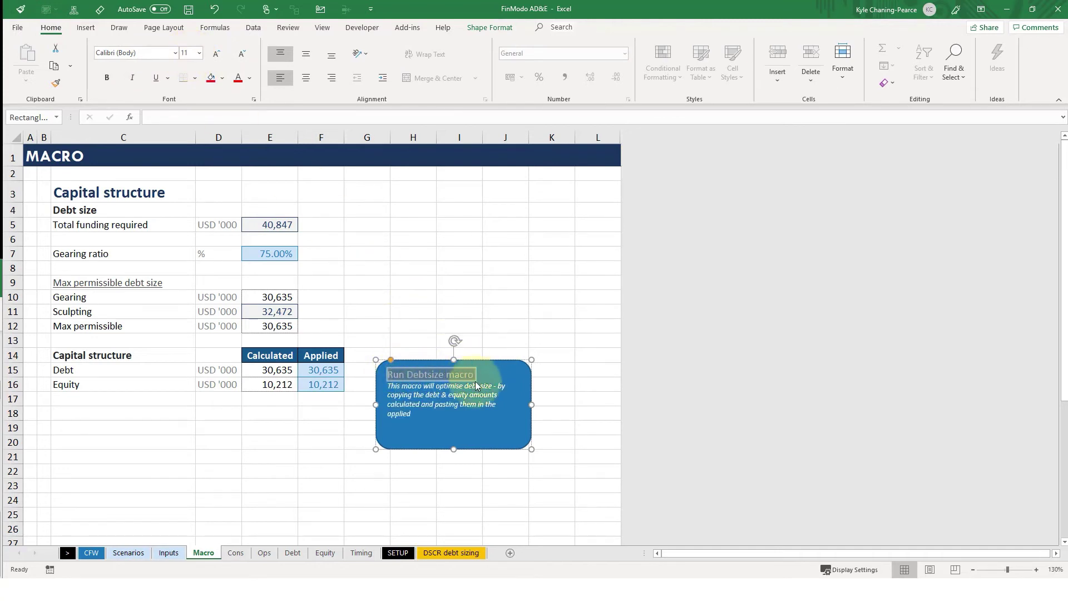
pyautogui.moveTo(533, 450); pyautogui.dragTo(523, 430)
# Fill the button shape with gold and set its outline to No Outline.
pyautogui.click(429, 457)
pyautogui.click(510, 365)
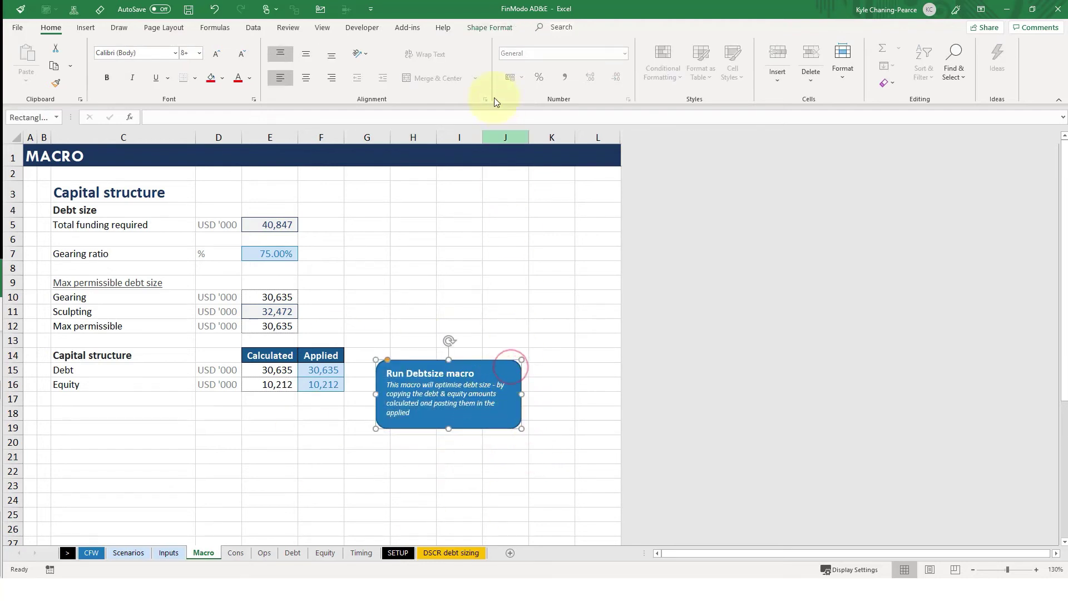
pyautogui.click(482, 26)
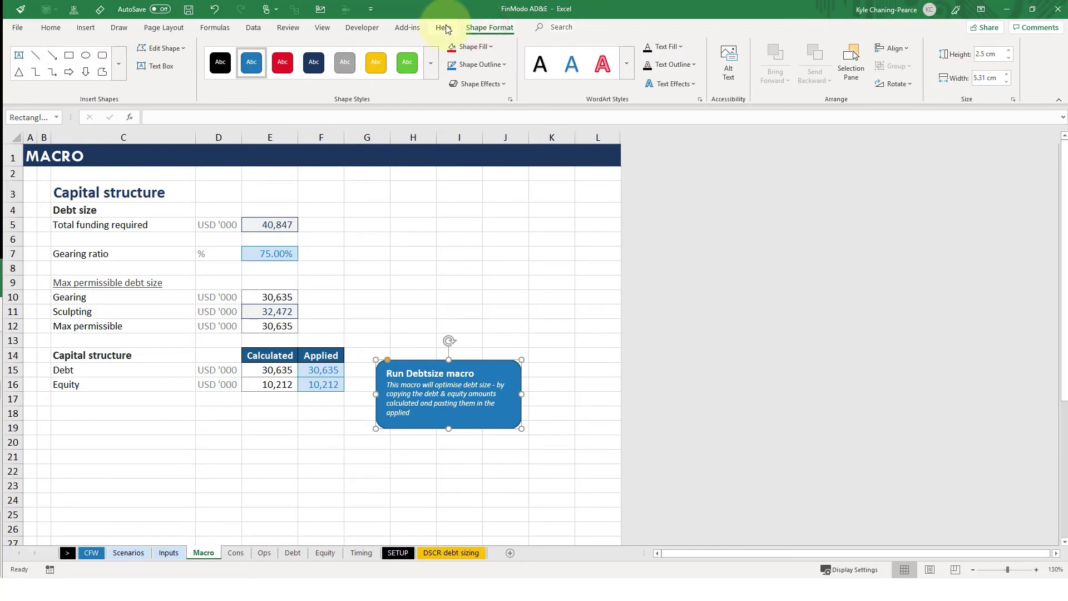
pyautogui.click(481, 48)
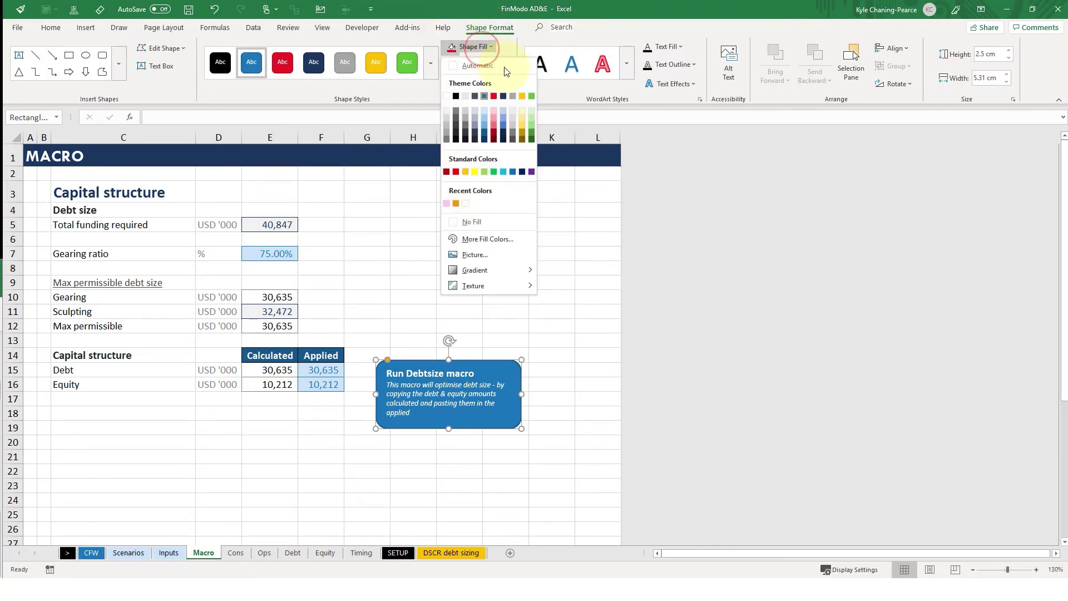
pyautogui.click(518, 131)
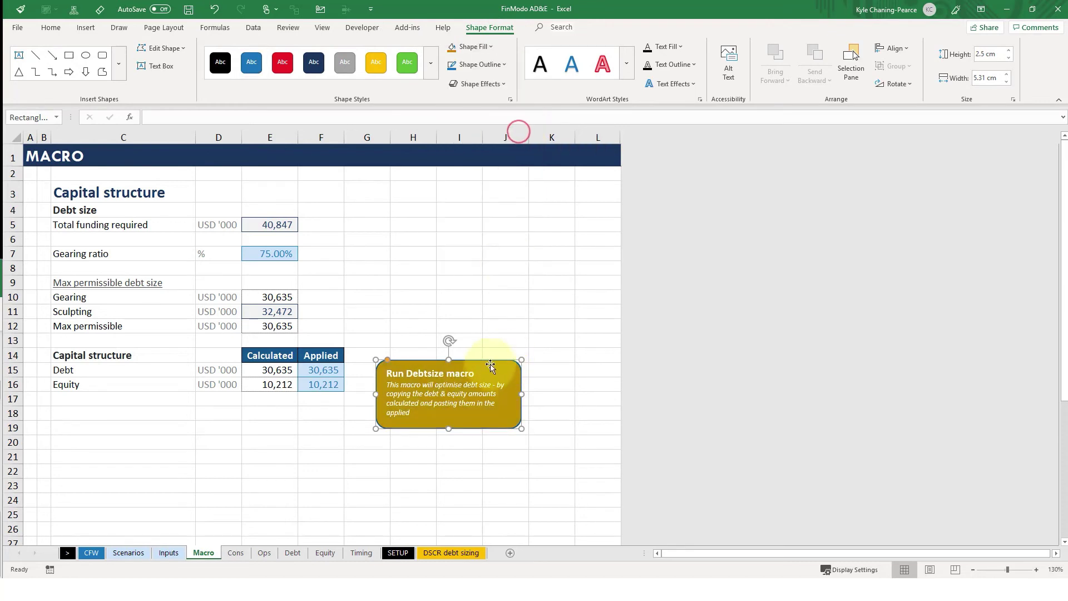
pyautogui.click(483, 65)
pyautogui.click(489, 238)
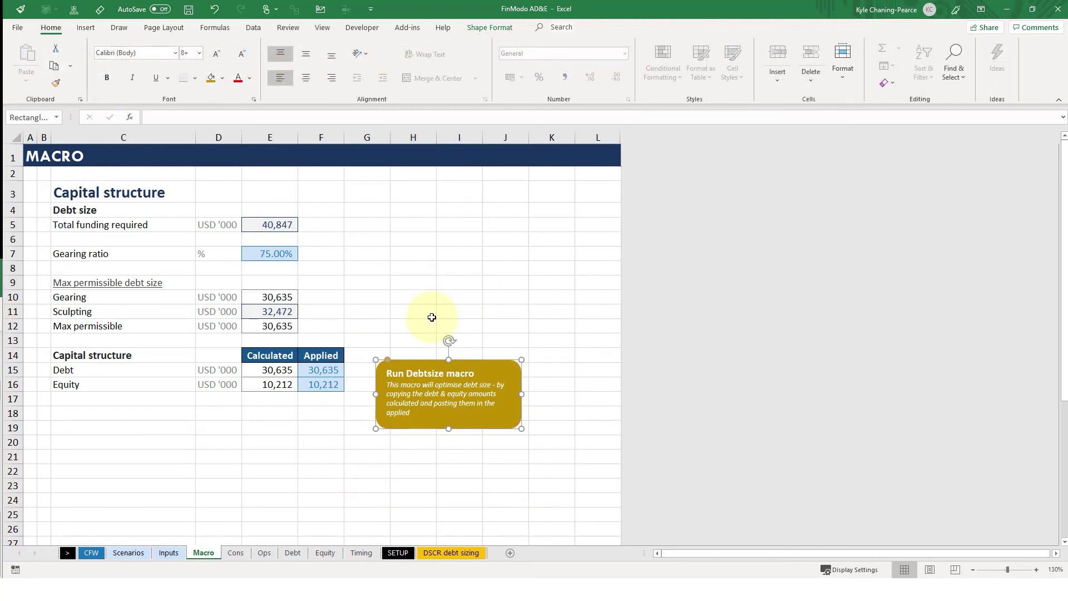
# Assign the DebtSize macro from This Workbook to the gold button shape.
pyautogui.rightClick(503, 362)
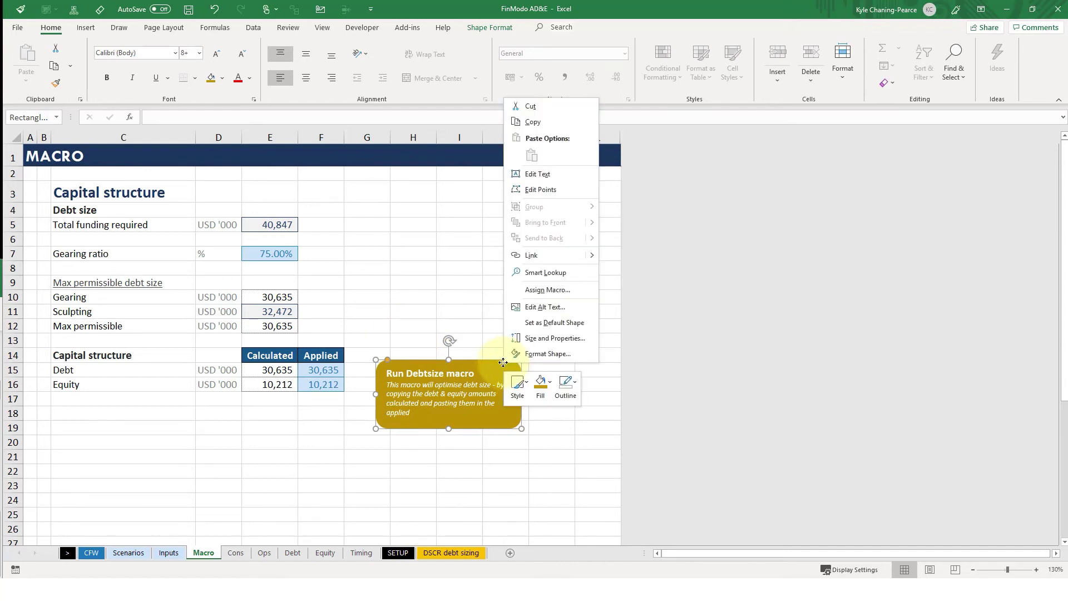
pyautogui.click(554, 292)
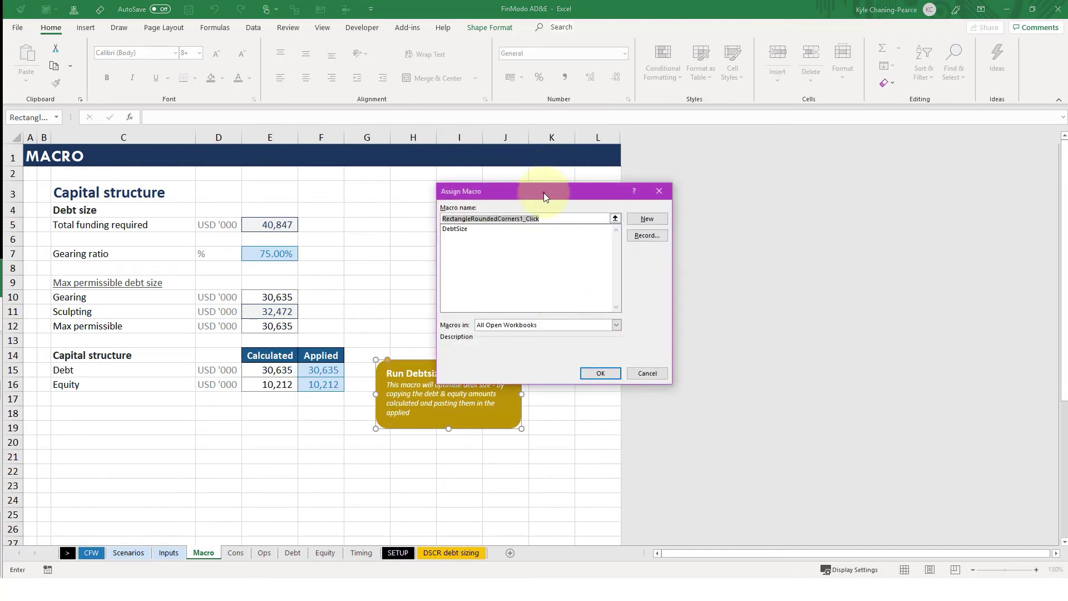
pyautogui.moveTo(544, 194); pyautogui.dragTo(637, 159)
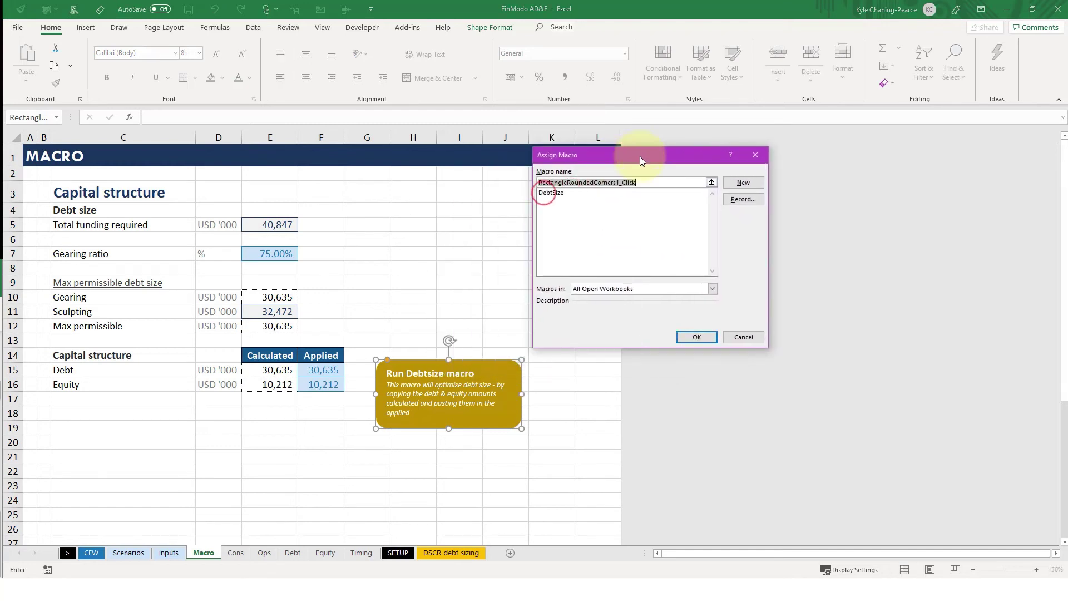
pyautogui.click(609, 290)
pyautogui.click(601, 304)
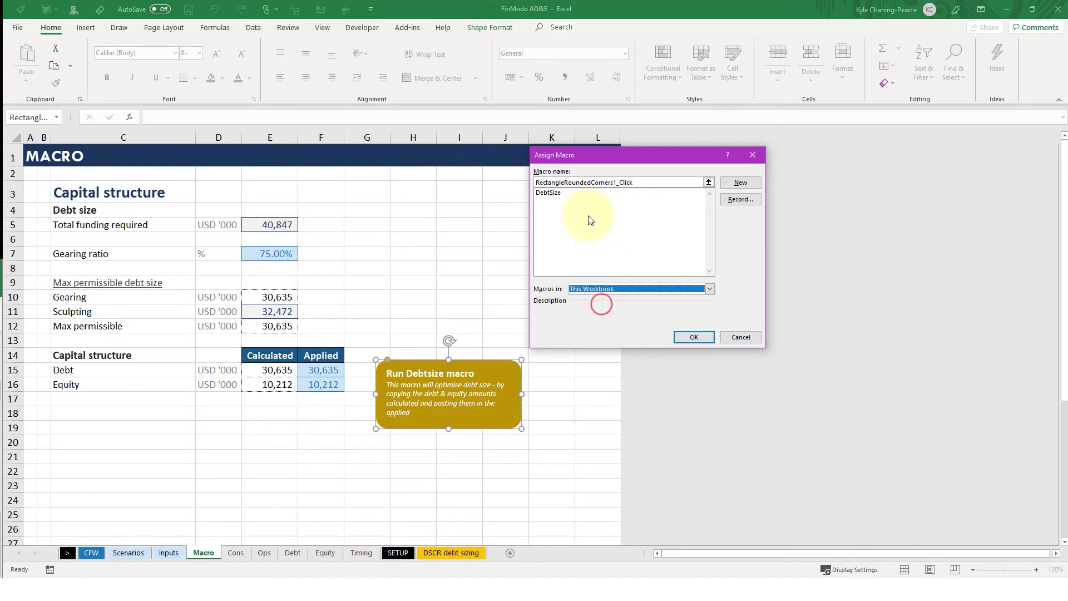
pyautogui.click(555, 193)
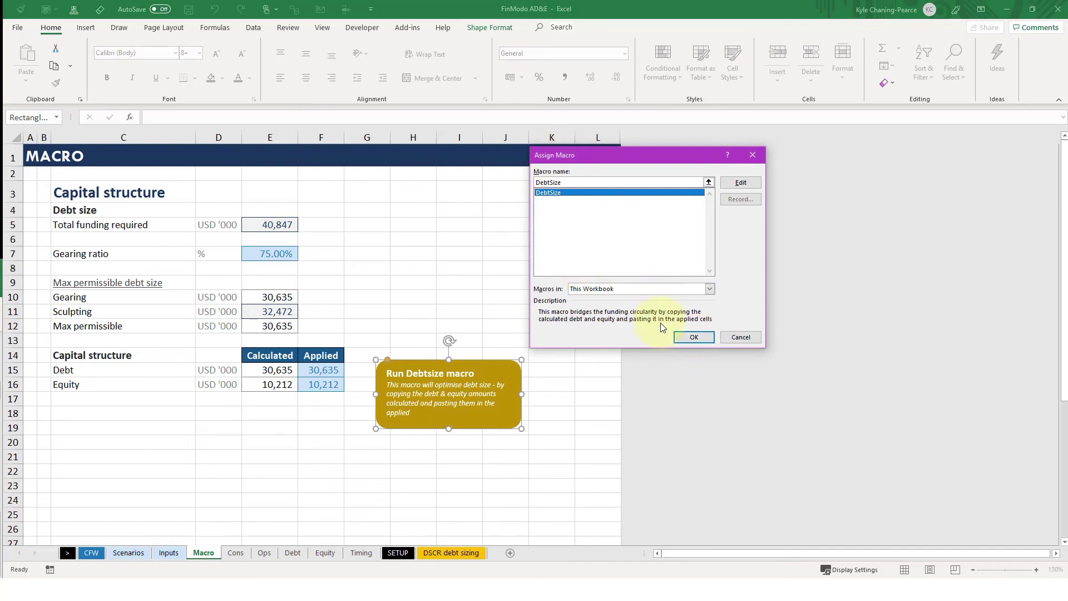
pyautogui.click(689, 338)
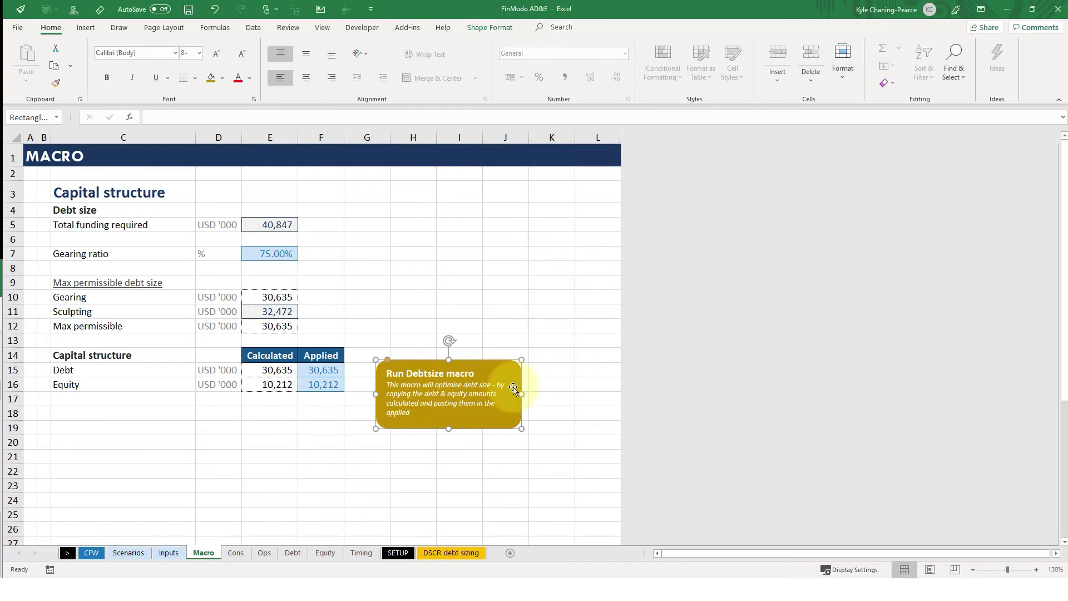
# Deselect the shape and click the gold button repeatedly to re-paste 30,635 debt and 10,212 equity.
pyautogui.click(476, 325)
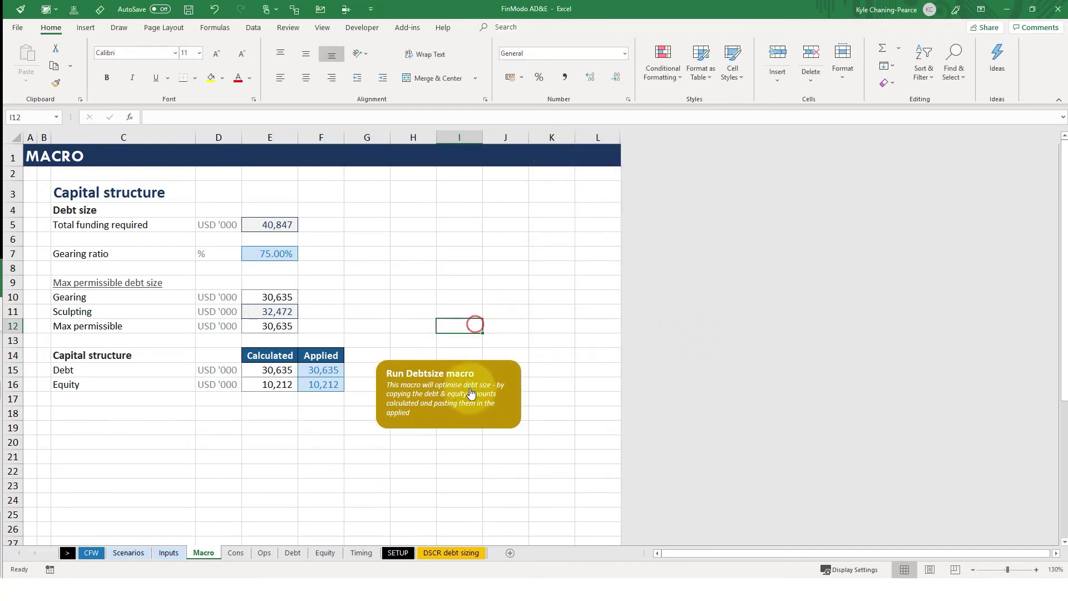
pyautogui.click(468, 388)
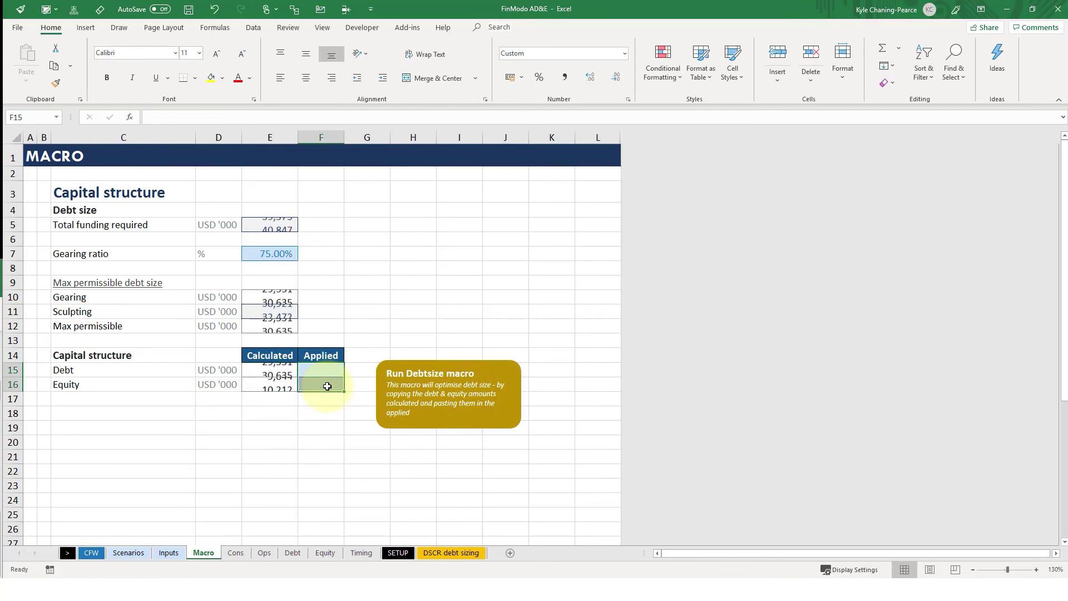
pyautogui.click(490, 382)
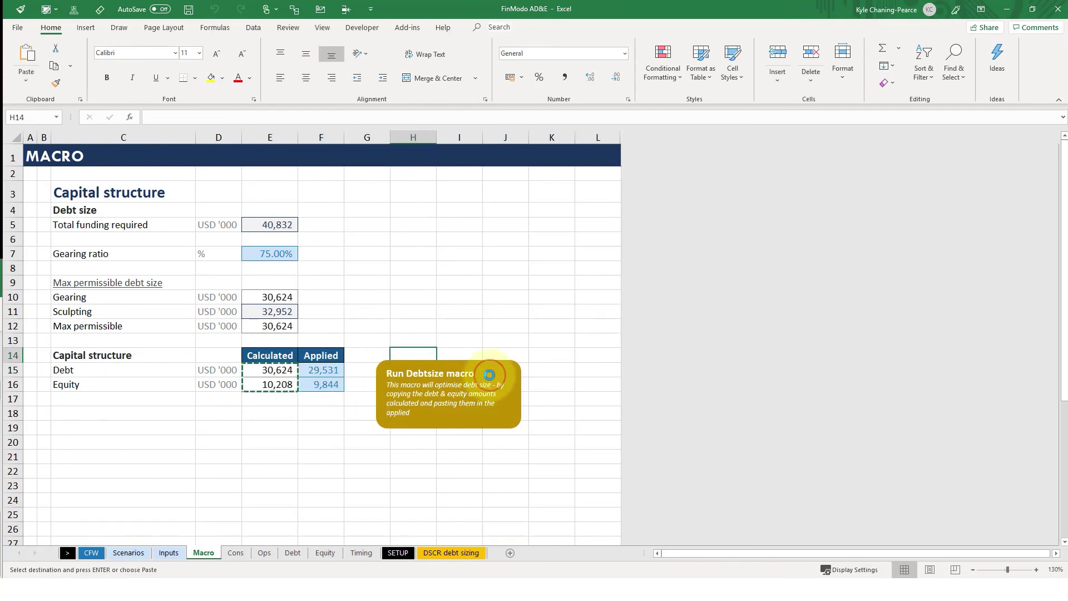
pyautogui.click(487, 367)
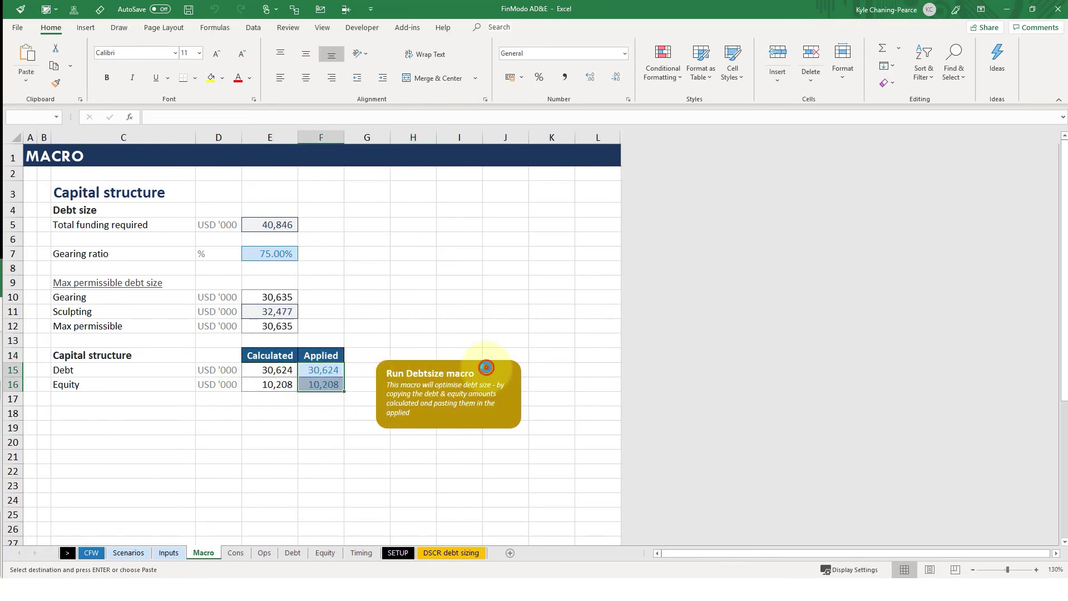
pyautogui.click(486, 367)
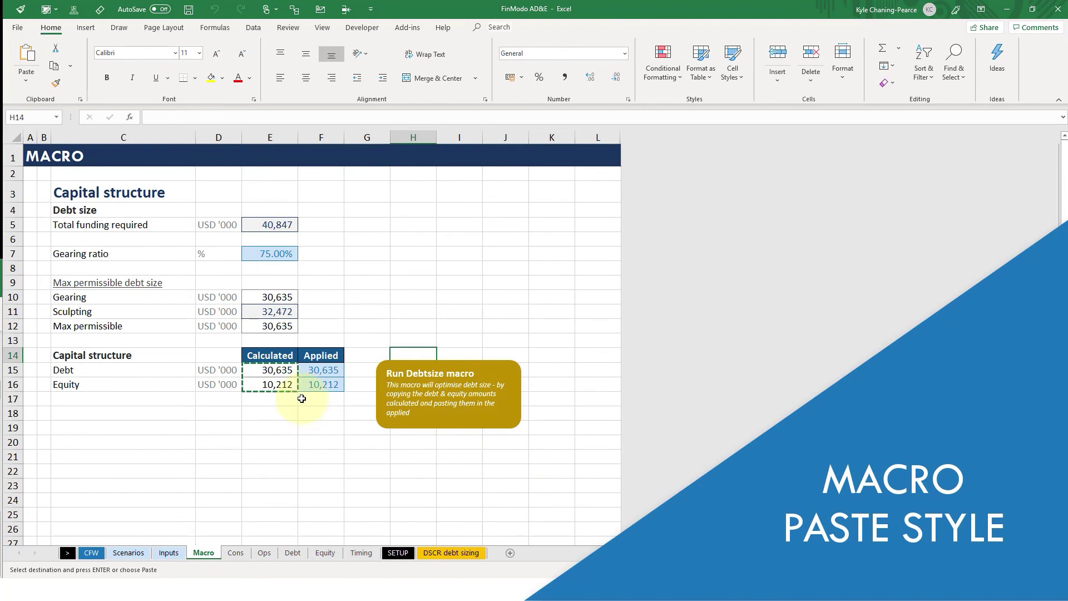
# Paste the calculated debt and equity values into the Applied cells.
pyautogui.moveTo(314, 370); pyautogui.dragTo(323, 383)
pyautogui.press('Return')
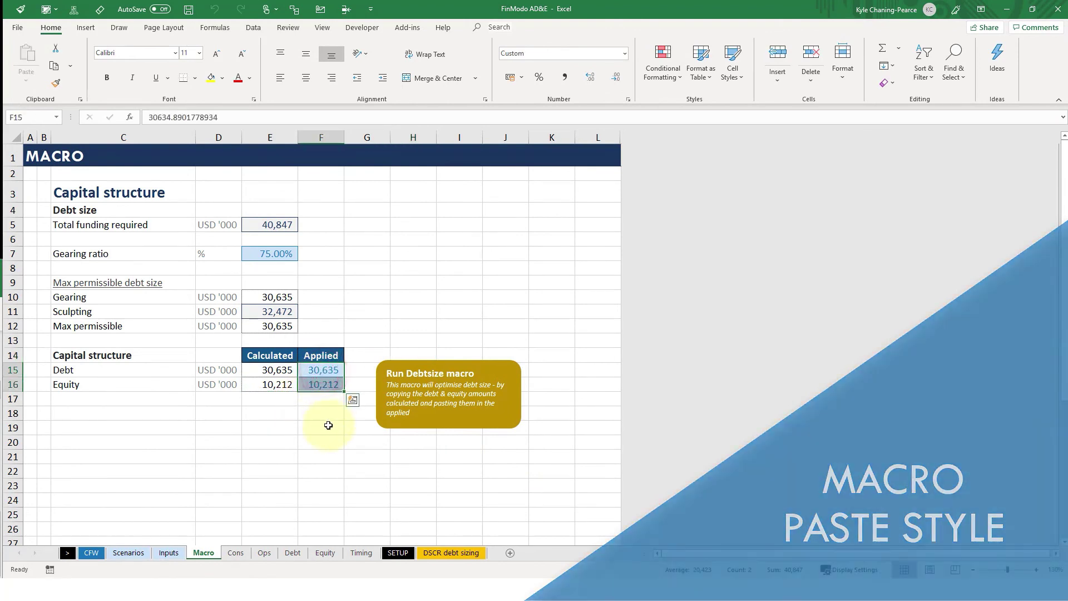
pyautogui.click(474, 404)
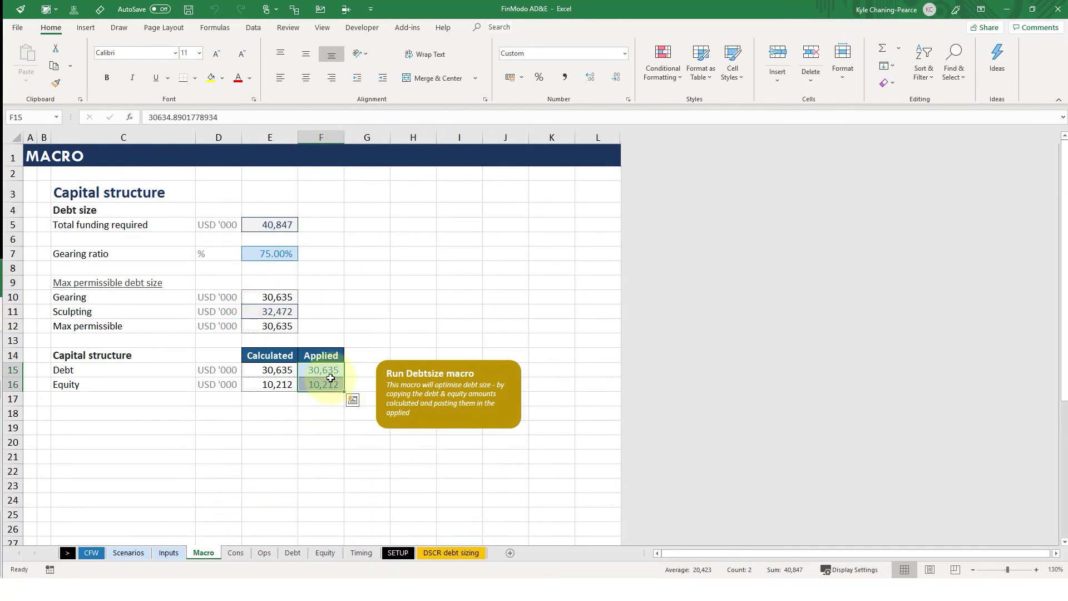
# Duplicate the Inputs cell style as a new style named Macro_Paste, excluding Number formatting.
pyautogui.hotkey('alt', '2')
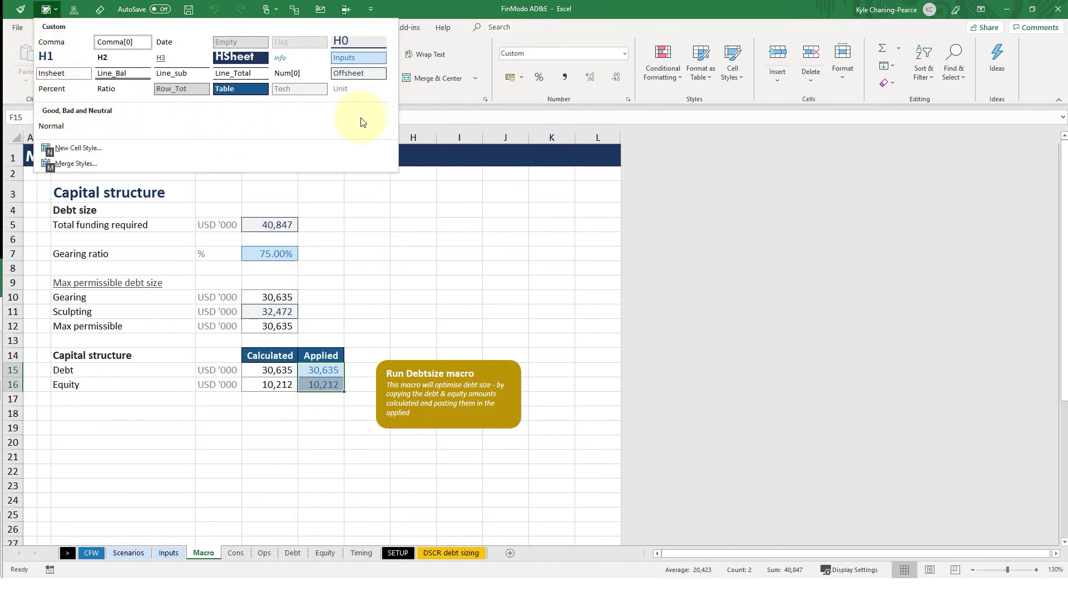
pyautogui.rightClick(349, 59)
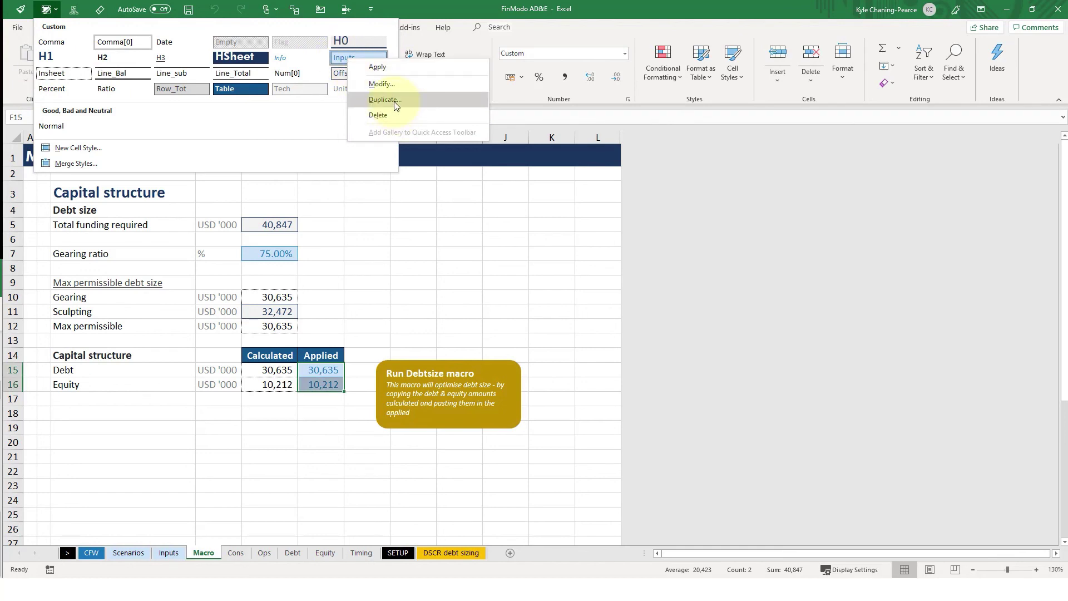
pyautogui.click(392, 100)
pyautogui.write('Macr')
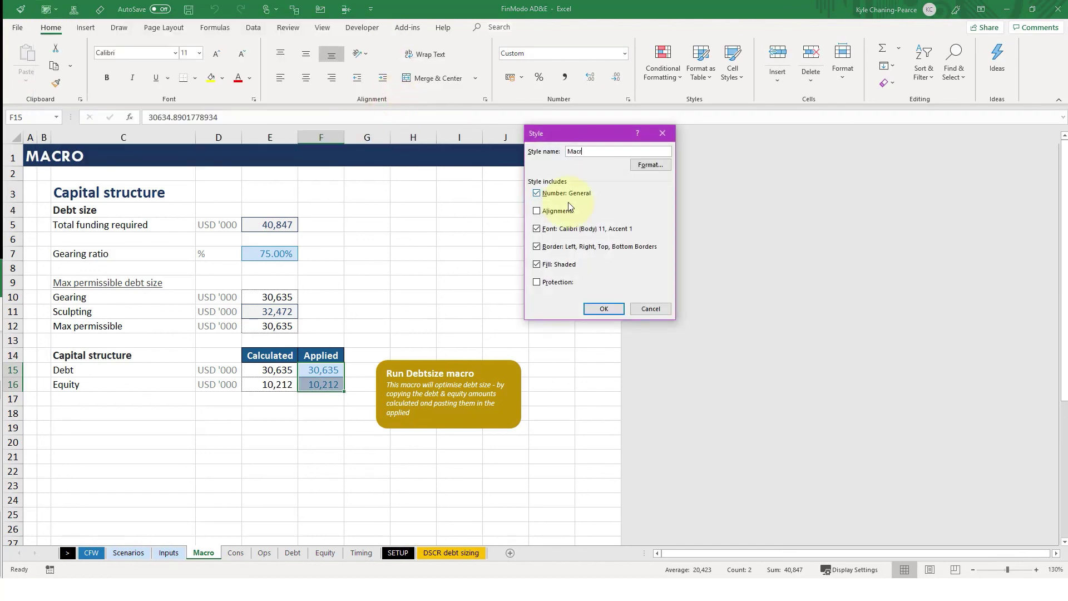
pyautogui.write('o_Paste')
pyautogui.click(570, 194)
# Give the Macro_Paste style a gold fill, a font colour and a coloured outline border, then save it.
pyautogui.click(651, 165)
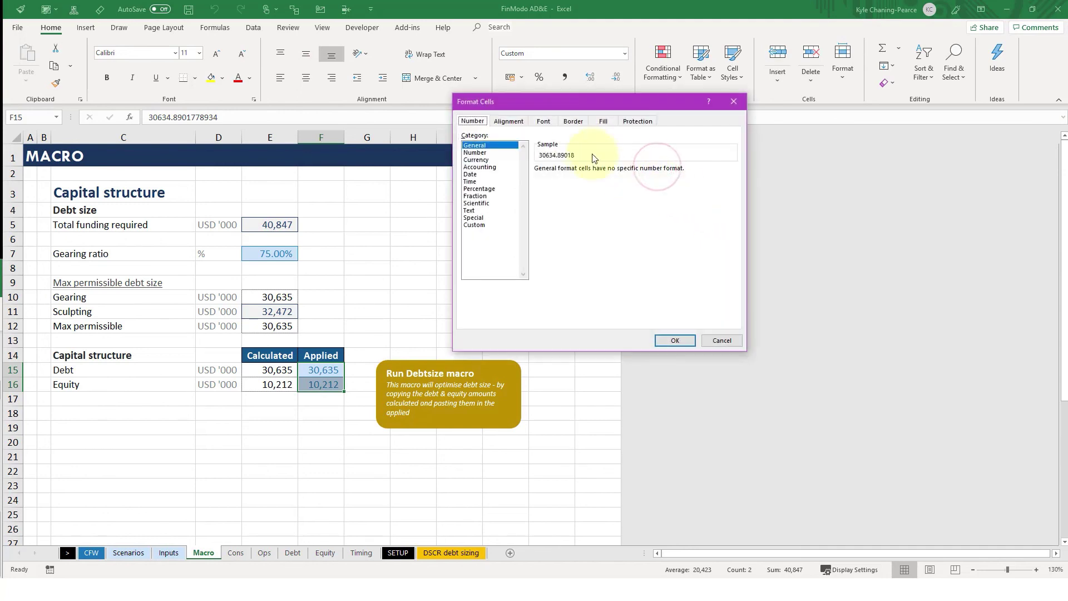
pyautogui.click(600, 122)
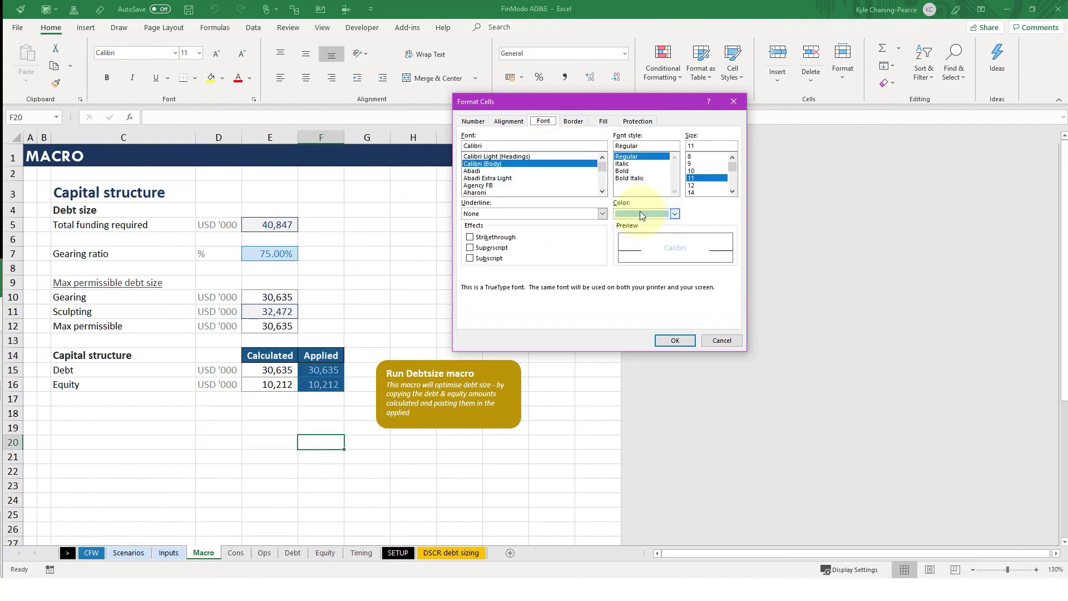
pyautogui.click(640, 214)
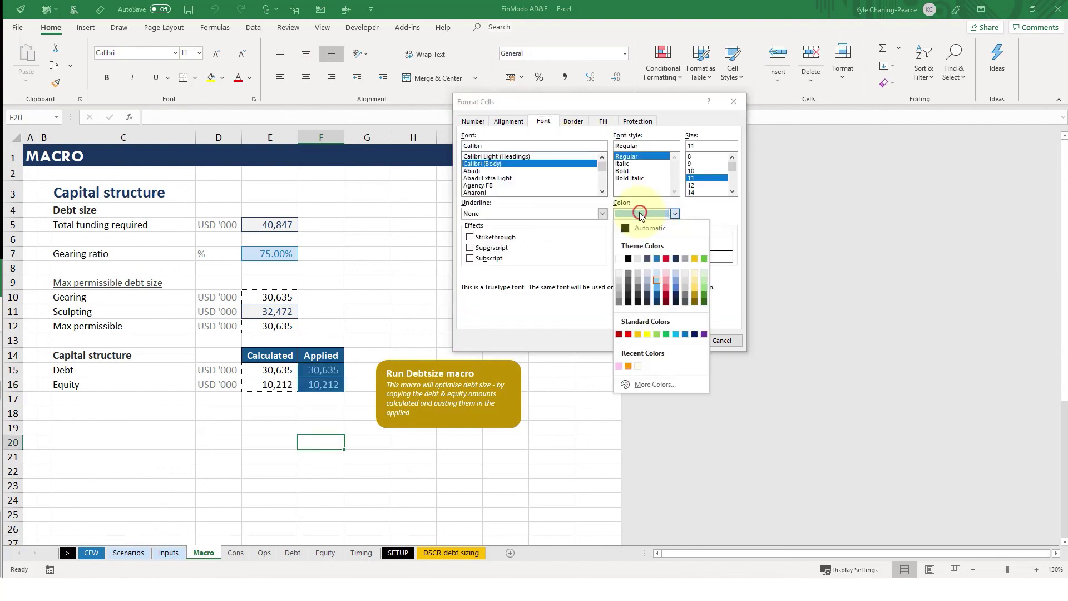
pyautogui.click(675, 258)
pyautogui.click(603, 121)
pyautogui.click(573, 121)
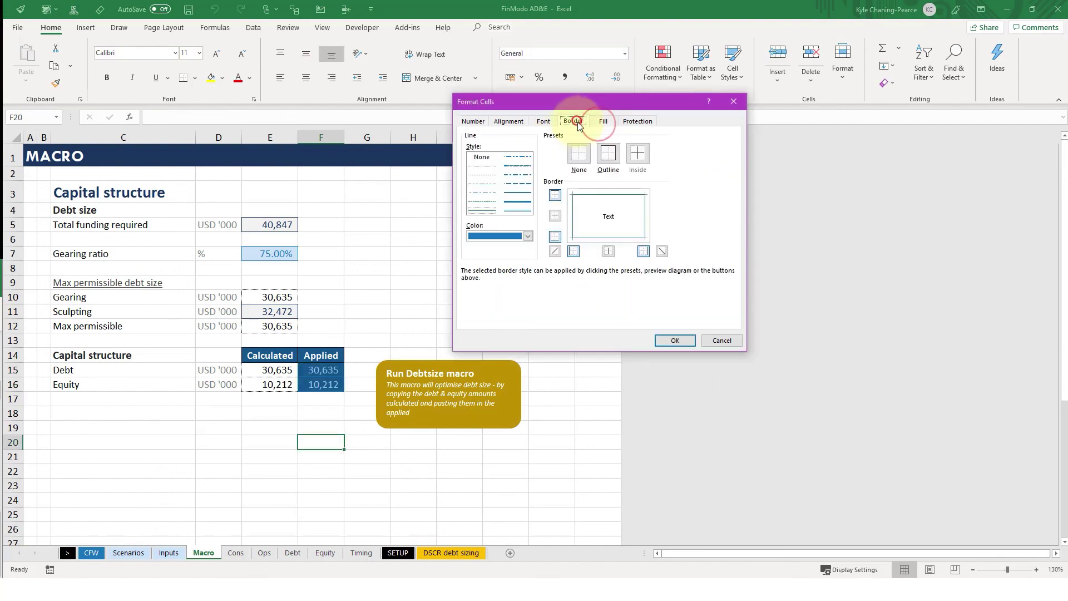
pyautogui.click(526, 236)
pyautogui.click(529, 285)
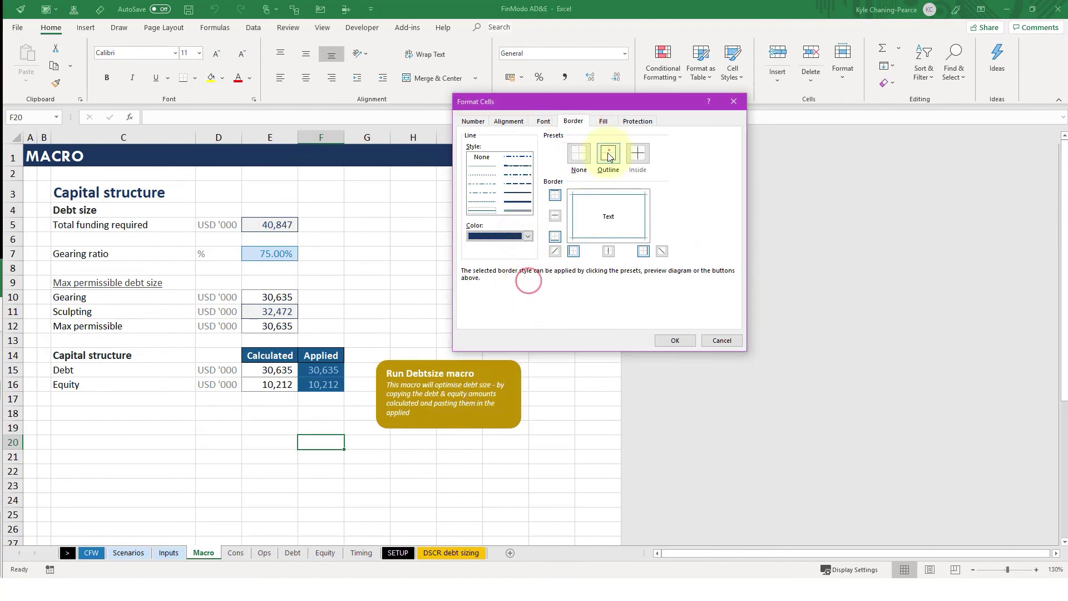
pyautogui.click(608, 153)
pyautogui.click(674, 341)
pyautogui.click(609, 312)
# Apply Macro_Paste to the Applied debt and equity cells F15:F16 (30,635 and 10,212).
pyautogui.click(433, 317)
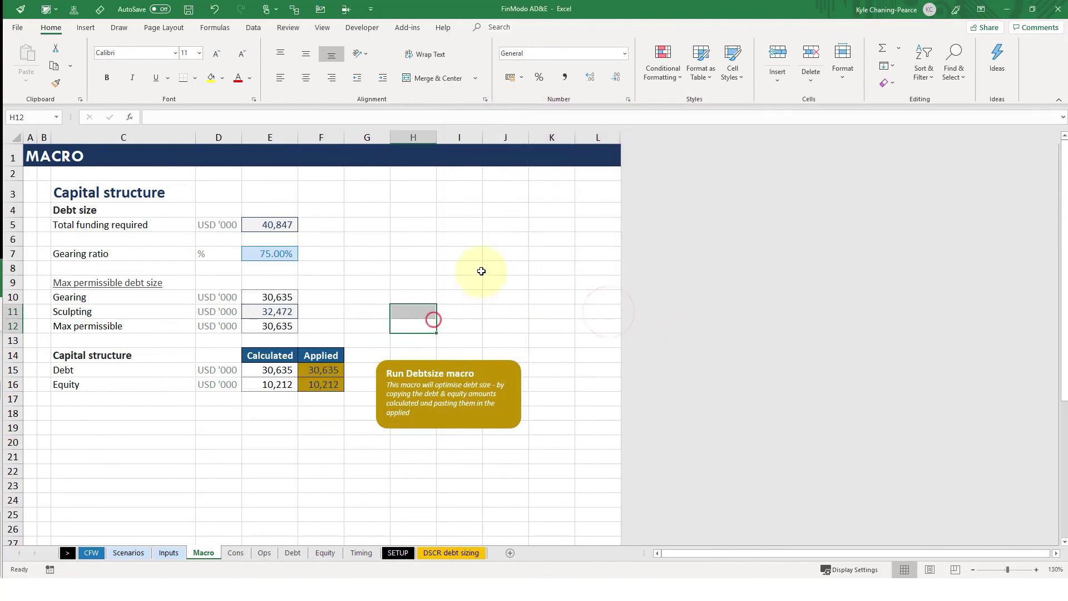
pyautogui.click(361, 268)
pyautogui.click(359, 253)
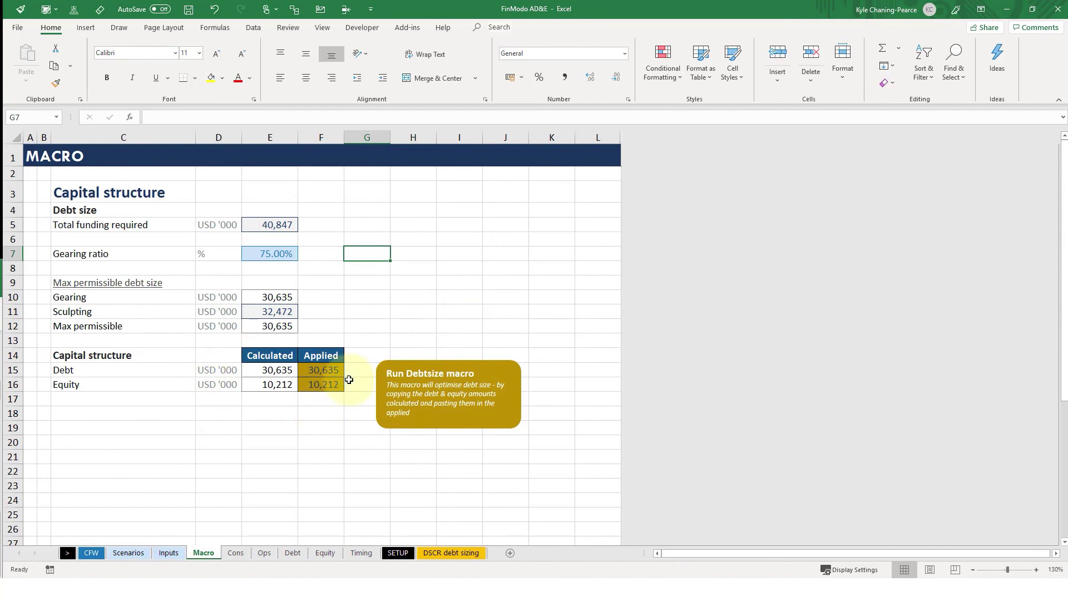
pyautogui.click(332, 415)
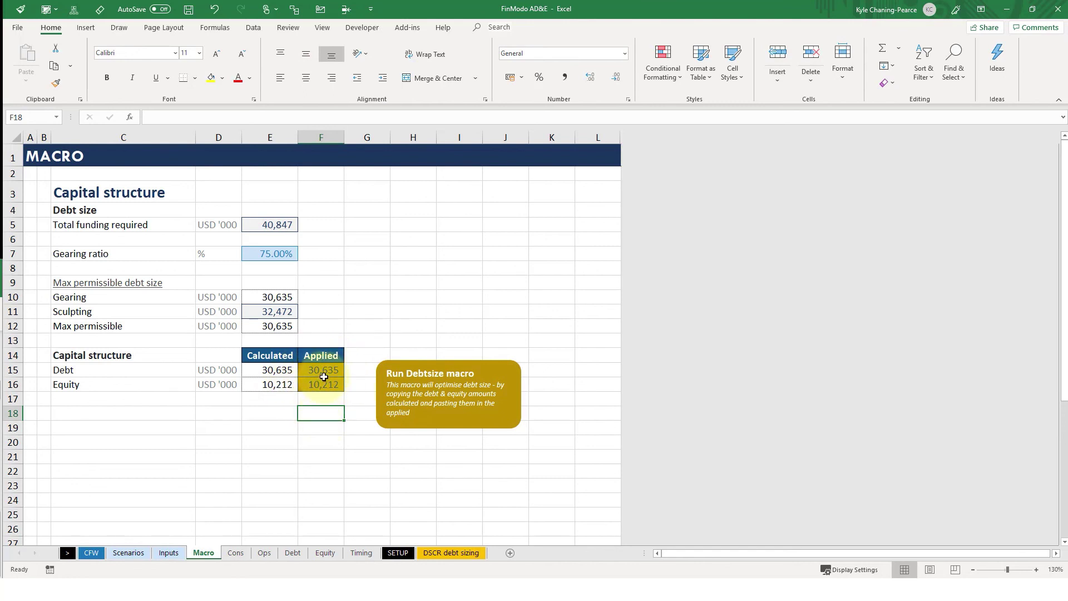
pyautogui.moveTo(323, 370); pyautogui.dragTo(323, 384)
pyautogui.click(45, 9)
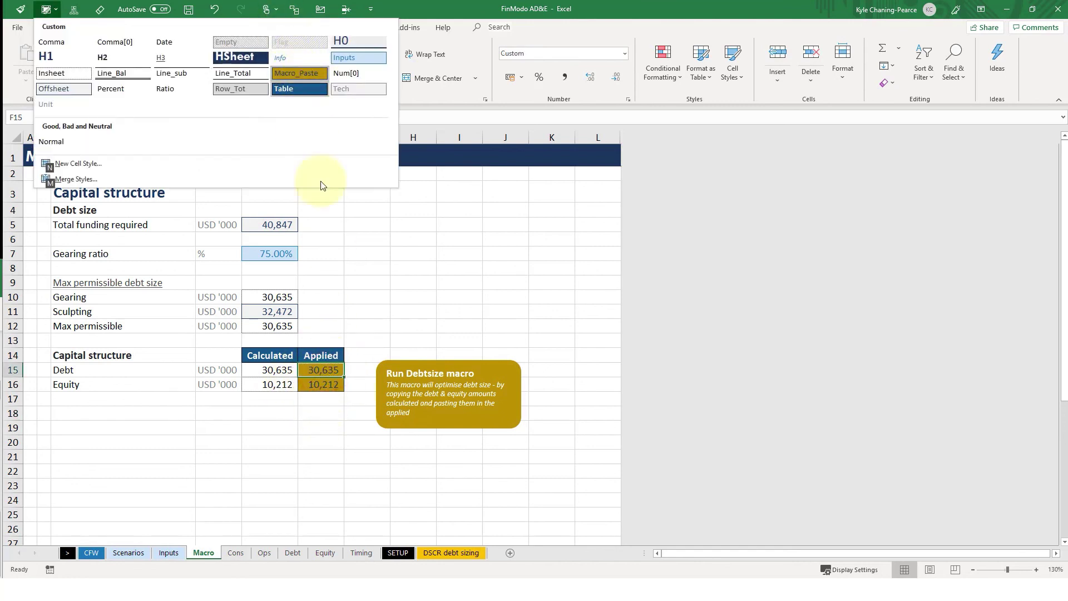